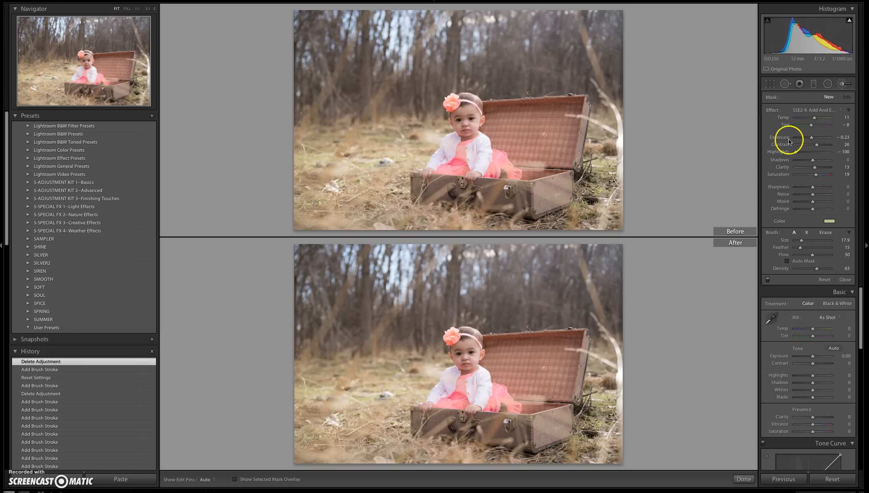
Paint the grass around the suitcase with the SSE2-9 Add And Enhance Green brush and erase overspill at the photo's right edge.
left_click(812, 111)
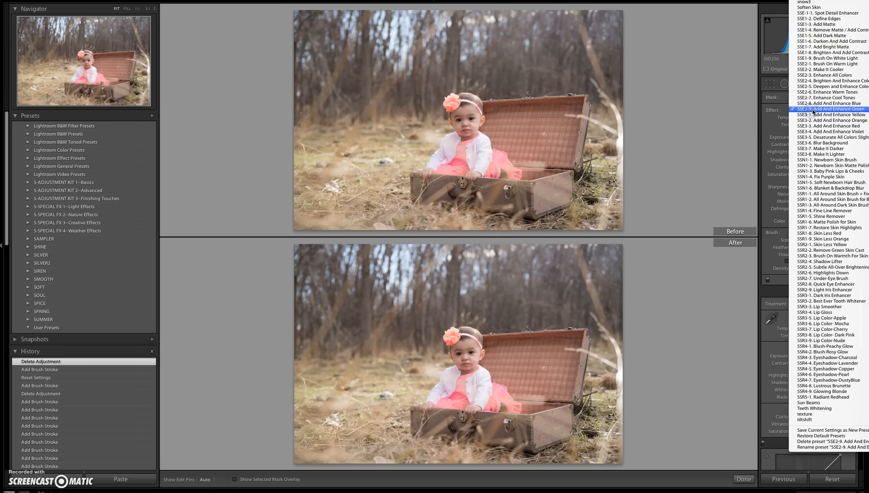
left_click(814, 110)
mouse_move(316, 385)
left_mouse_down()
mouse_move(381, 462)
mouse_move(435, 479)
mouse_move(439, 462)
mouse_move(622, 463)
mouse_move(601, 405)
mouse_move(628, 367)
mouse_move(608, 355)
mouse_move(623, 369)
mouse_move(625, 343)
left_mouse_up()
left_click(825, 233)
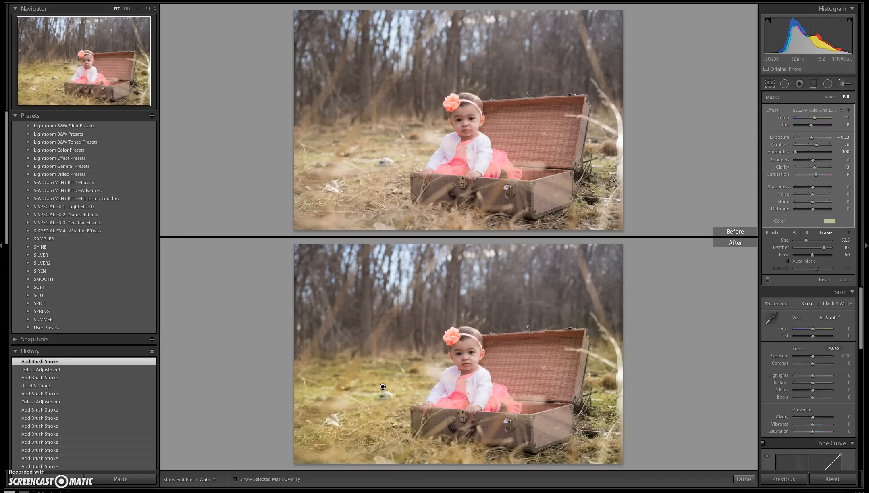
left_click(798, 240)
left_click_drag(612, 342, 643, 344)
Add a new SSE2-9 Add And Enhance Green brush adjustment and paint a second layer over the grass.
left_click(831, 98)
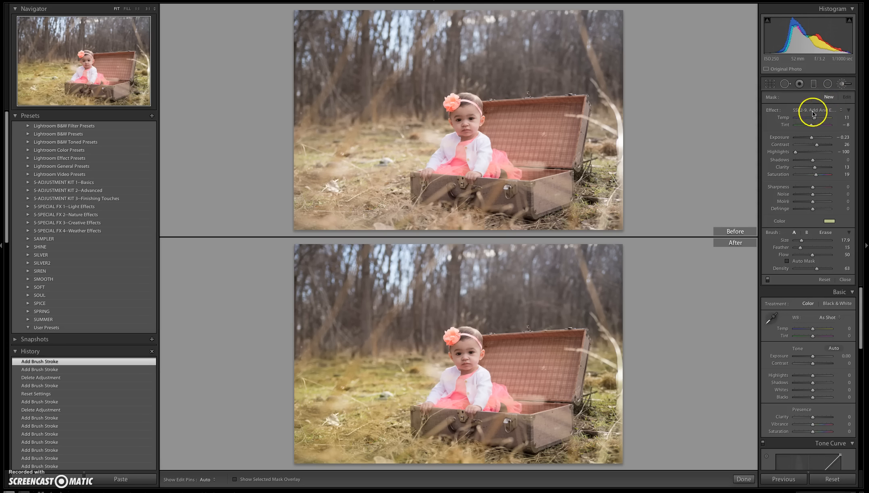
left_click(814, 110)
left_click(817, 110)
mouse_move(349, 416)
left_mouse_down()
mouse_move(385, 399)
mouse_move(373, 456)
mouse_move(376, 418)
mouse_move(346, 394)
mouse_move(394, 418)
mouse_move(350, 459)
mouse_move(355, 429)
mouse_move(452, 363)
mouse_move(288, 360)
mouse_move(339, 435)
mouse_move(411, 458)
mouse_move(593, 457)
mouse_move(611, 360)
mouse_move(607, 441)
mouse_move(482, 460)
mouse_move(353, 454)
mouse_move(544, 387)
left_mouse_up()
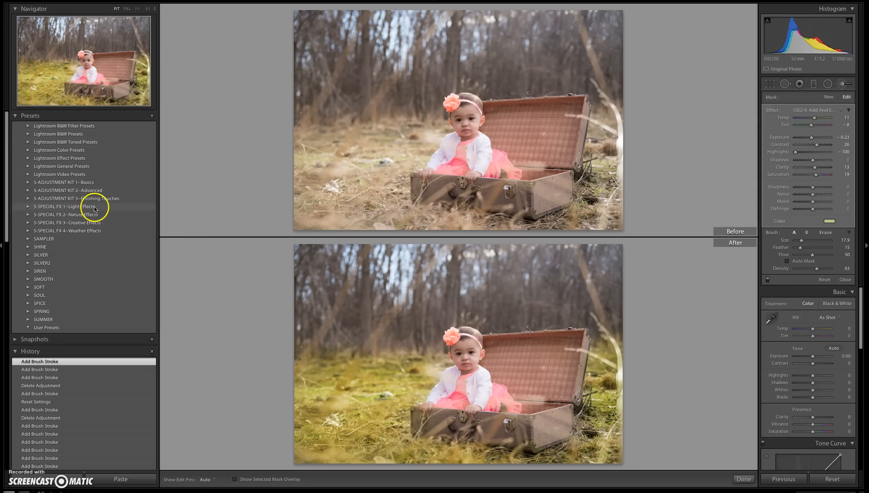
Apply the 16. Grass Greener preset from the S-ADJUSTMENT KIT 2--Advanced collection.
left_click(28, 190)
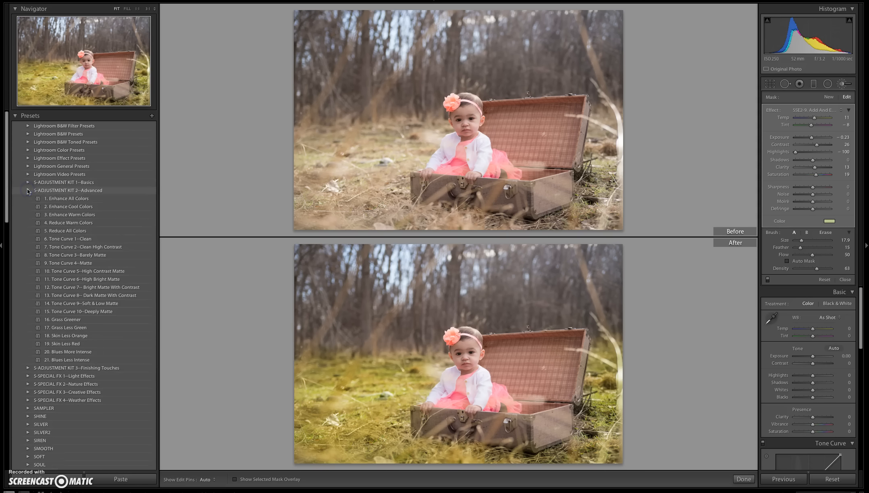
left_click(73, 319)
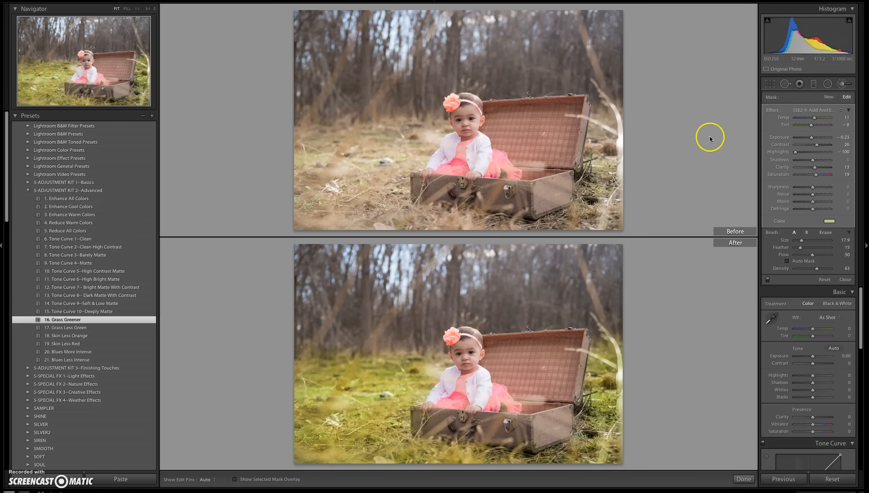
Create a new brush adjustment with SSE2-8 Add And Enhance Blue and paint it over the grass around the suitcase.
left_click(830, 97)
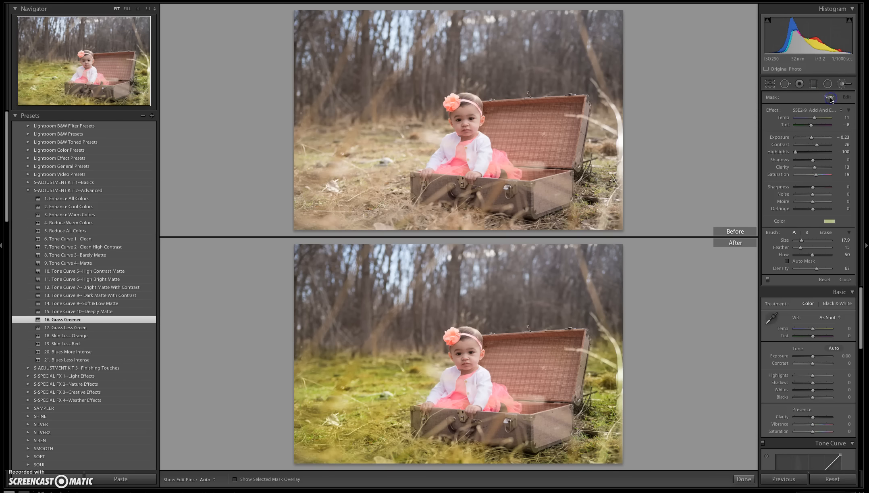
left_click(825, 109)
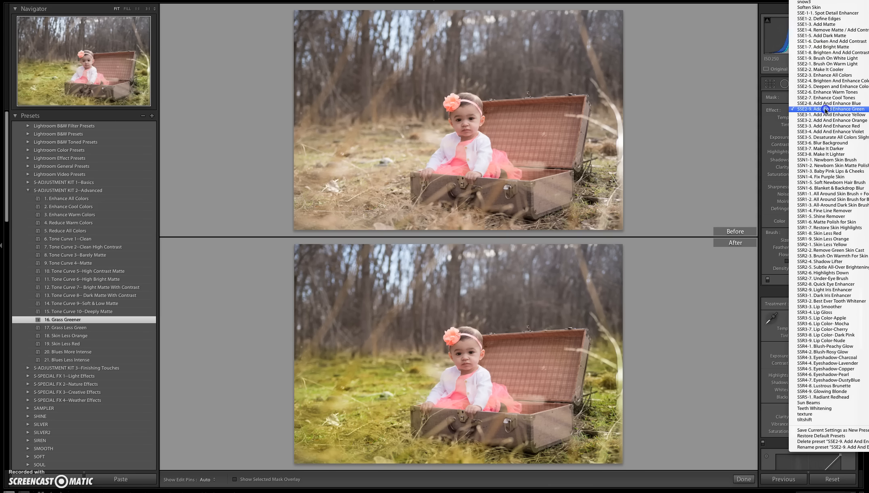
left_click(822, 103)
key("h")
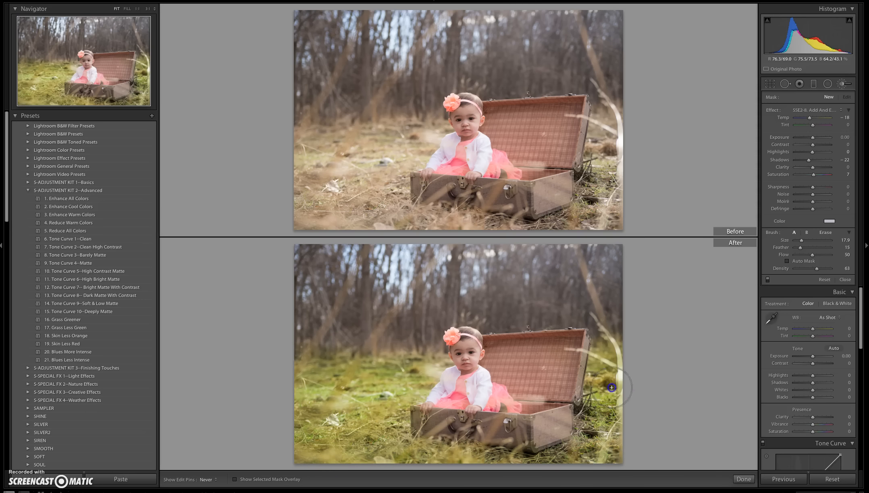
mouse_move(599, 451)
left_mouse_down()
mouse_move(385, 451)
mouse_move(299, 407)
mouse_move(323, 352)
left_mouse_up()
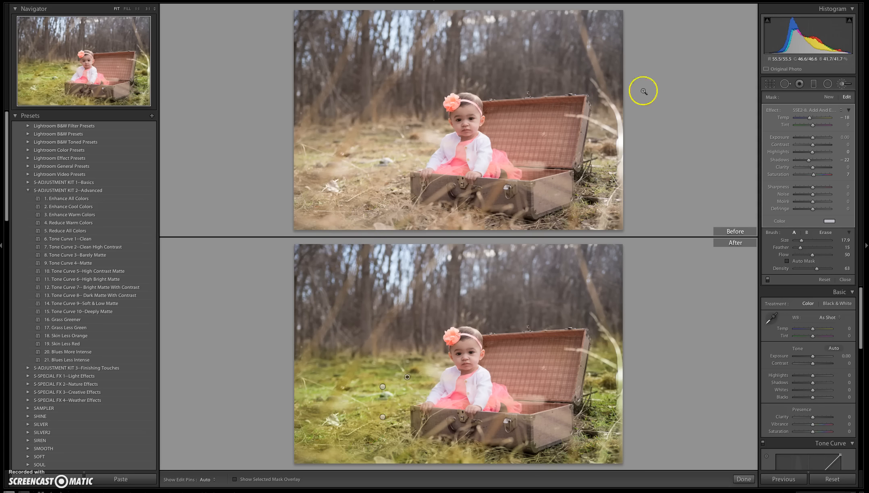
Paint a new SSE2-5 Deepen and Enhance Colors brush over the trees and grass, and erase it from the baby.
left_click(826, 101)
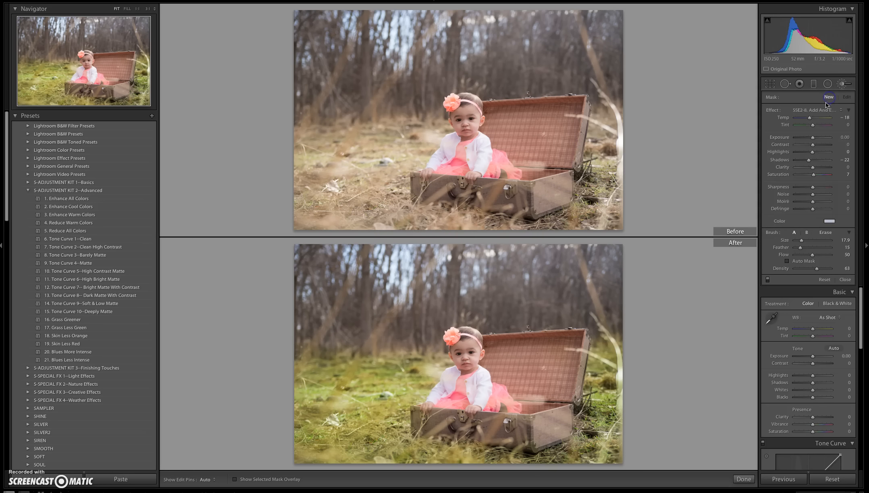
left_click(827, 109)
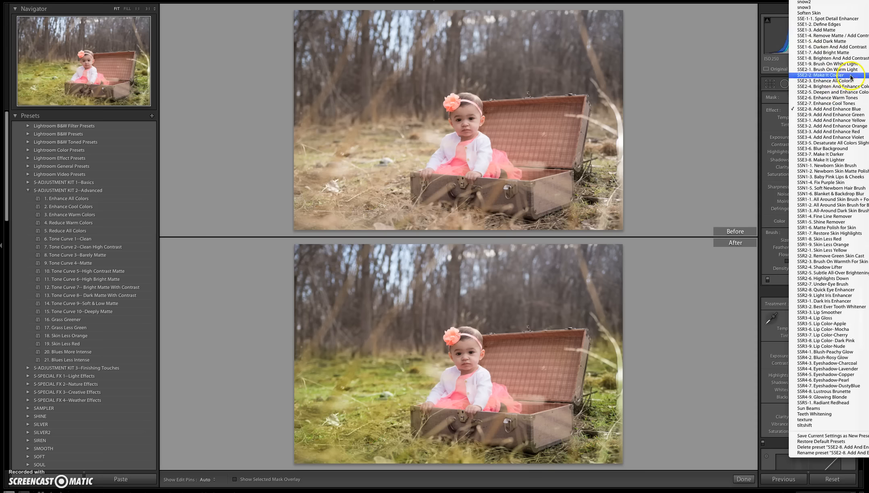
left_click(859, 95)
mouse_move(316, 265)
left_mouse_down()
mouse_move(309, 306)
mouse_move(340, 328)
mouse_move(366, 332)
mouse_move(317, 360)
mouse_move(340, 368)
mouse_move(376, 361)
mouse_move(397, 320)
mouse_move(420, 352)
mouse_move(437, 273)
mouse_move(421, 278)
mouse_move(273, 244)
mouse_move(448, 295)
left_mouse_up()
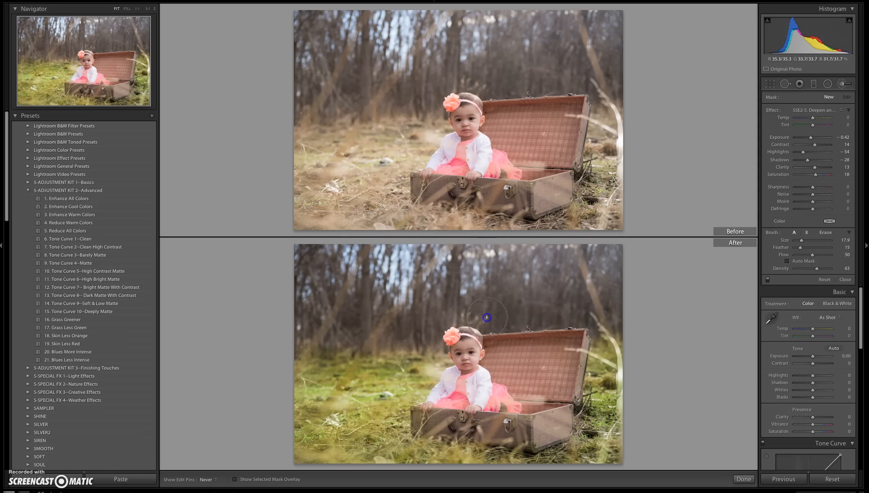
mouse_move(592, 254)
left_mouse_down()
mouse_move(497, 263)
mouse_move(585, 266)
left_mouse_up()
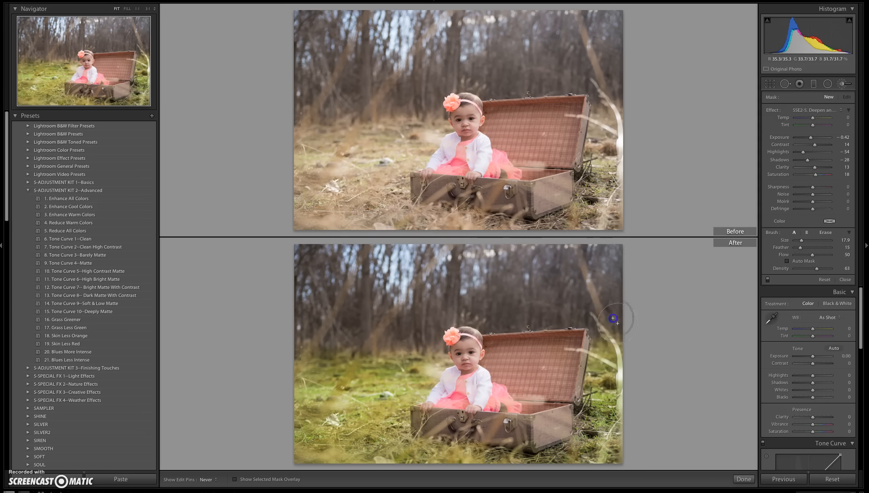
left_click(579, 454)
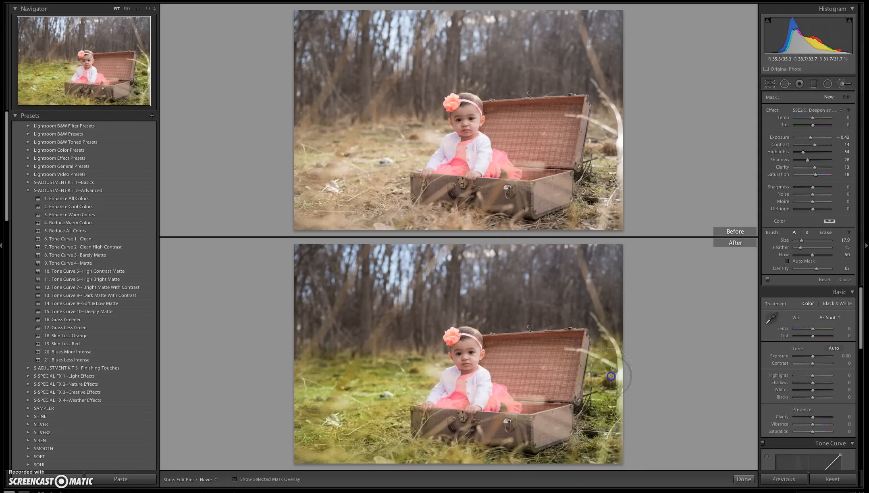
mouse_move(600, 462)
left_mouse_down()
mouse_move(466, 454)
mouse_move(468, 465)
mouse_move(393, 450)
mouse_move(393, 439)
mouse_move(322, 400)
mouse_move(386, 382)
mouse_move(361, 388)
left_mouse_up()
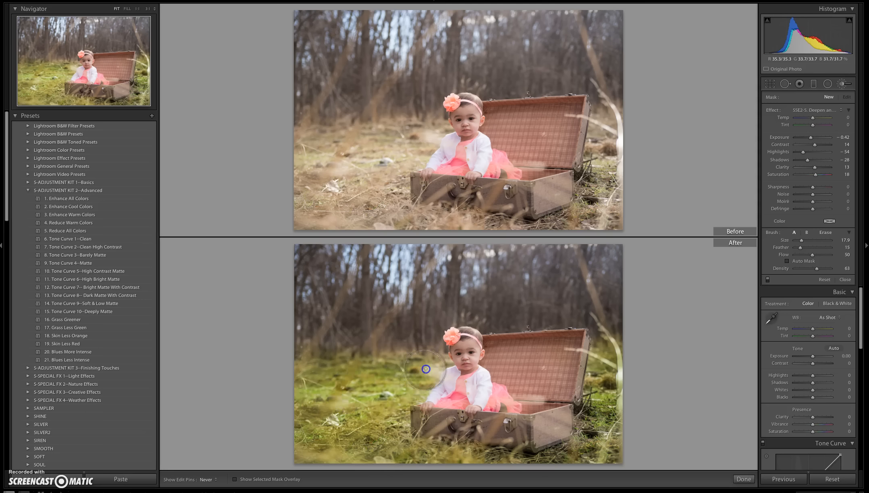
mouse_move(300, 366)
left_mouse_down()
mouse_move(373, 449)
mouse_move(349, 466)
mouse_move(351, 368)
left_mouse_up()
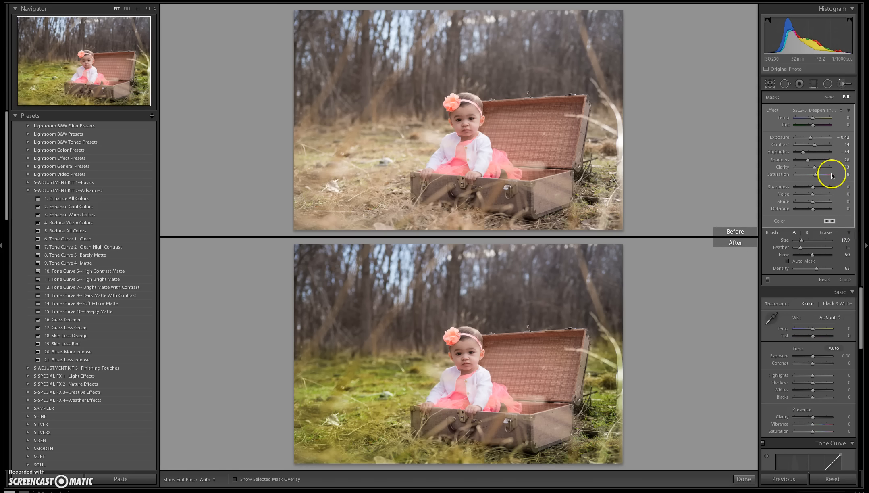
left_click(825, 232)
left_click_drag(461, 350, 466, 371)
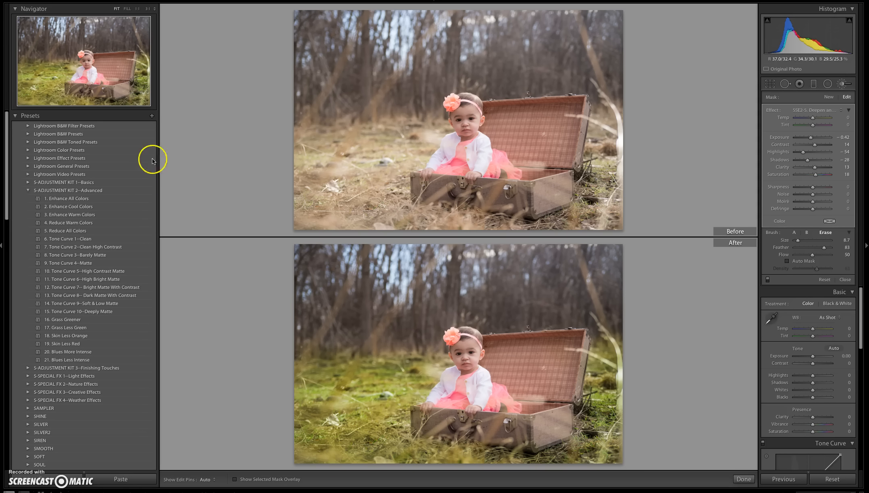
Apply the 16. Sun Burst Soft-Center preset from the S-SPECIAL FX 2--Nature Effects collection.
left_click(28, 190)
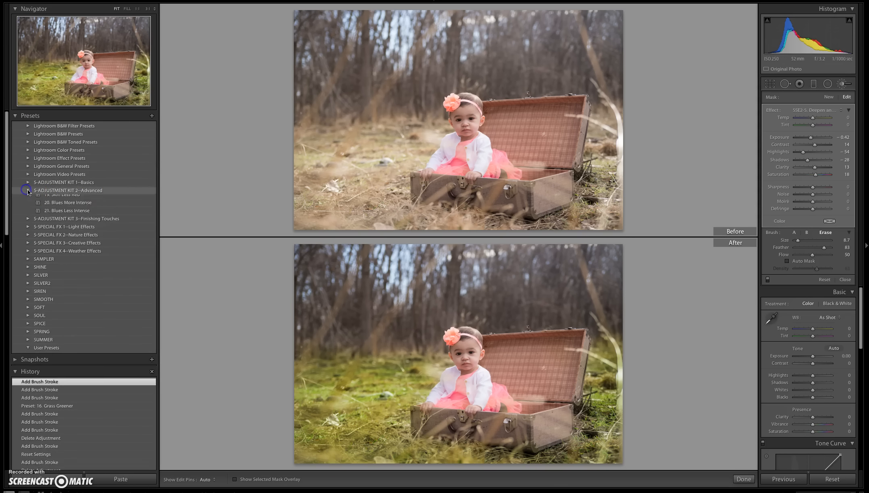
left_click(28, 218)
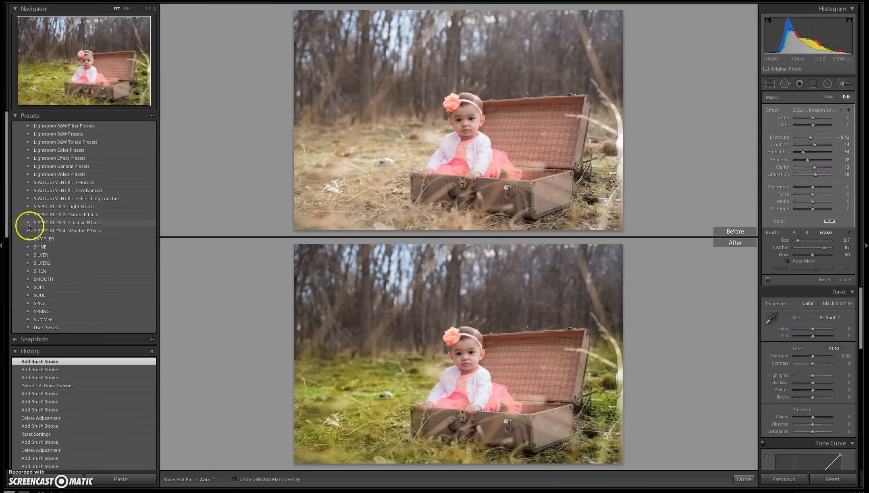
left_click(28, 215)
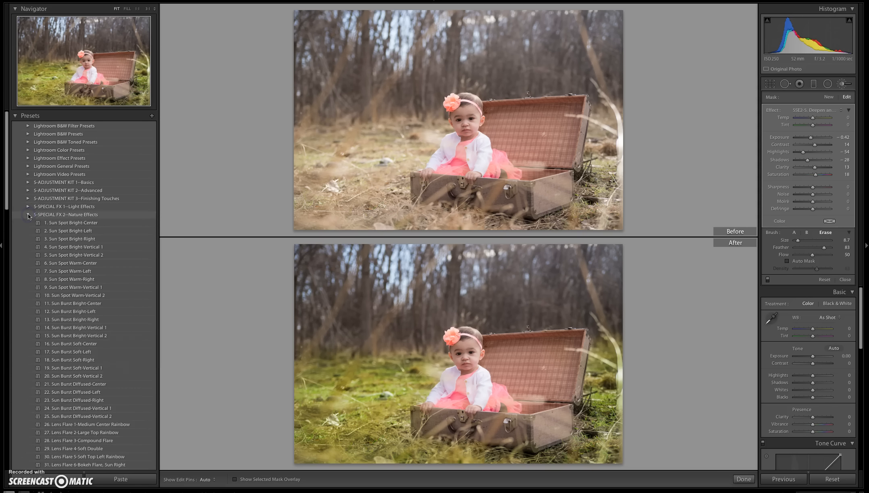
left_click(34, 225)
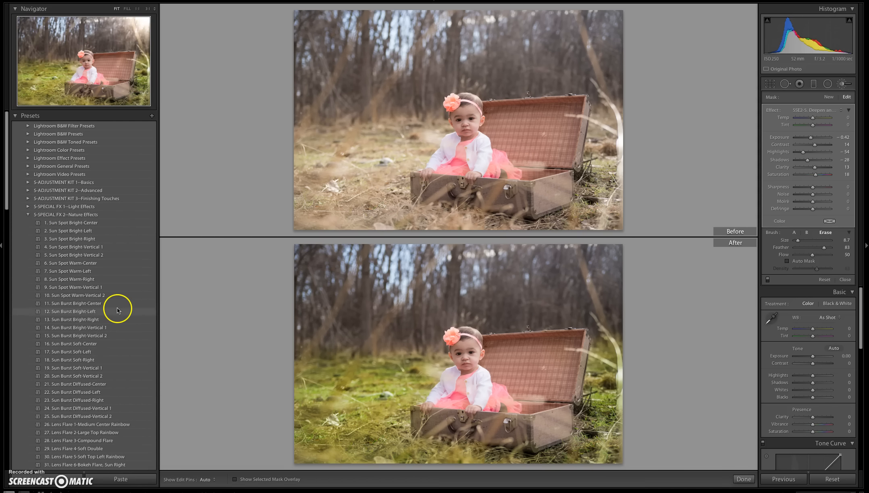
left_click(93, 344)
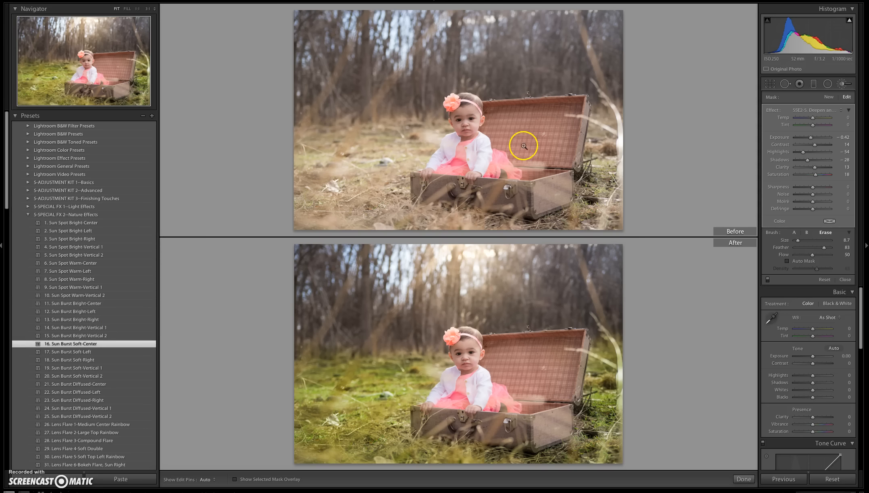
Create a new brush adjustment with SSE3-1 Add And Enhance Yellow and paint it over the trees around the sun burst.
left_click(829, 97)
left_click(824, 110)
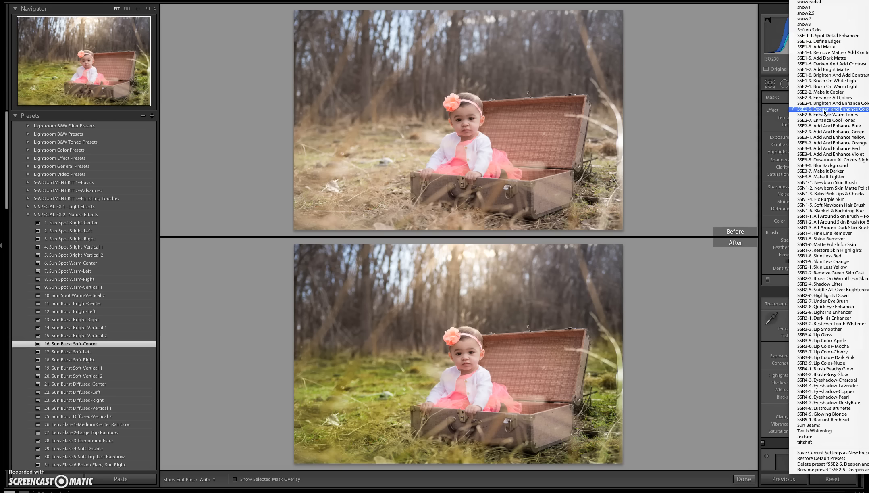
left_click(852, 138)
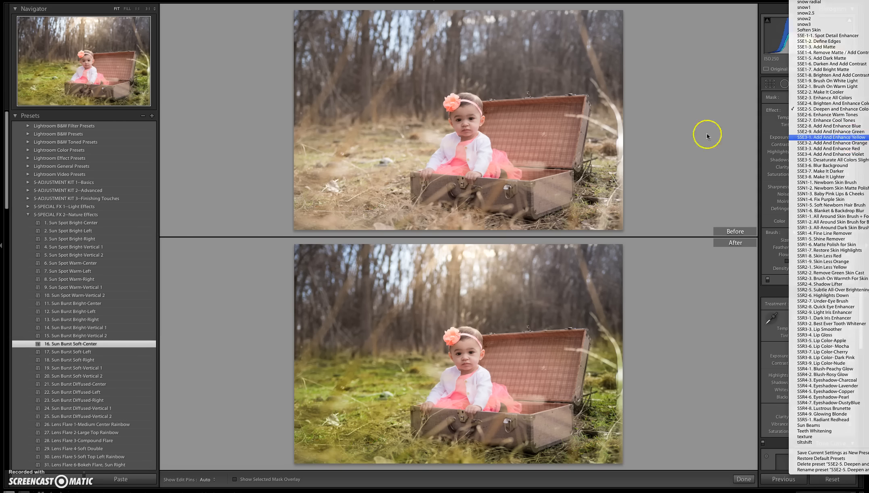
mouse_move(418, 282)
left_mouse_down()
mouse_move(390, 260)
mouse_move(388, 290)
mouse_move(395, 287)
mouse_move(343, 262)
mouse_move(394, 273)
mouse_move(412, 317)
mouse_move(390, 337)
mouse_move(438, 322)
left_mouse_up()
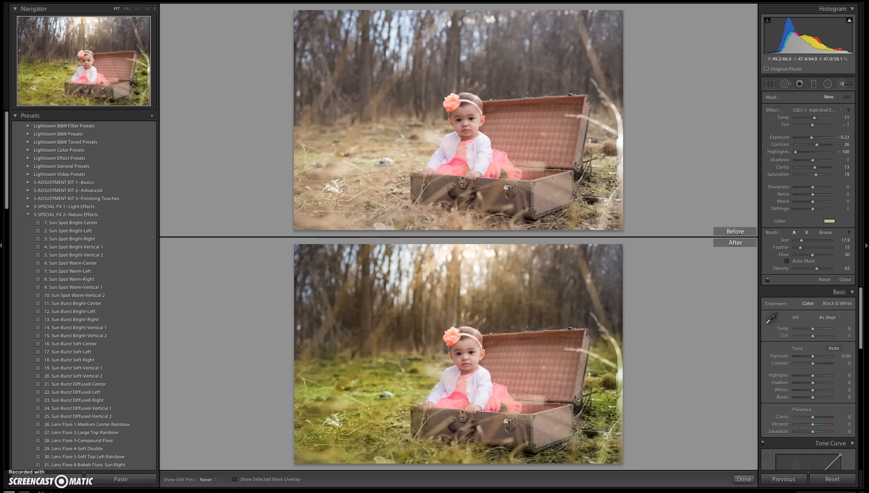
left_click_drag(407, 279, 397, 289)
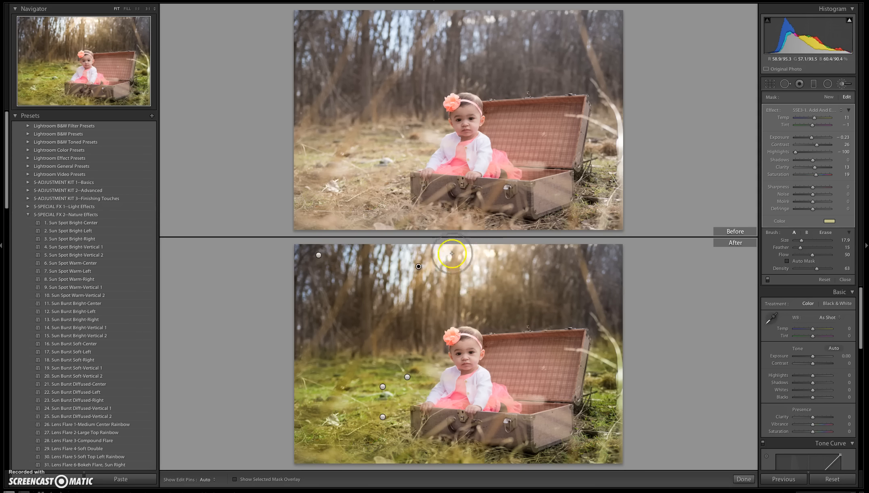
Open The Fader plug-in and choose the 35. Spotlight 2 preset from the S-SPECIAL FX 1--Light Effects folder.
left_click(28, 215)
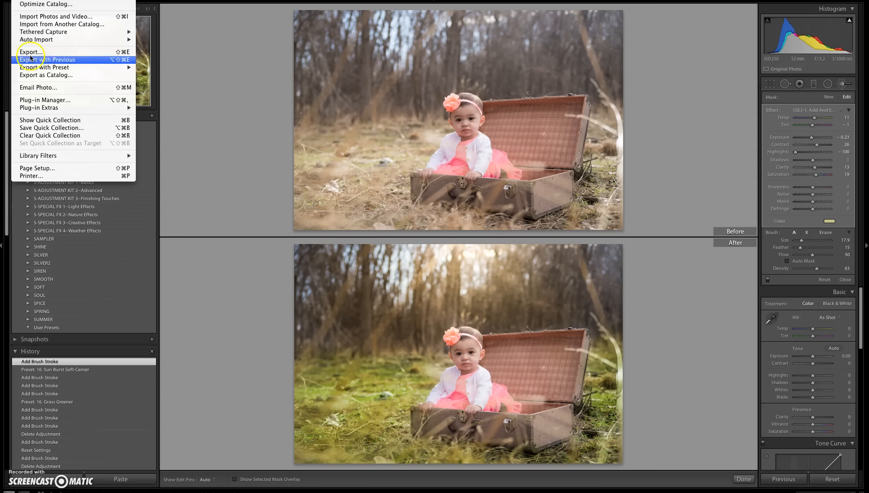
mouse_move(123, 107)
left_click(163, 115)
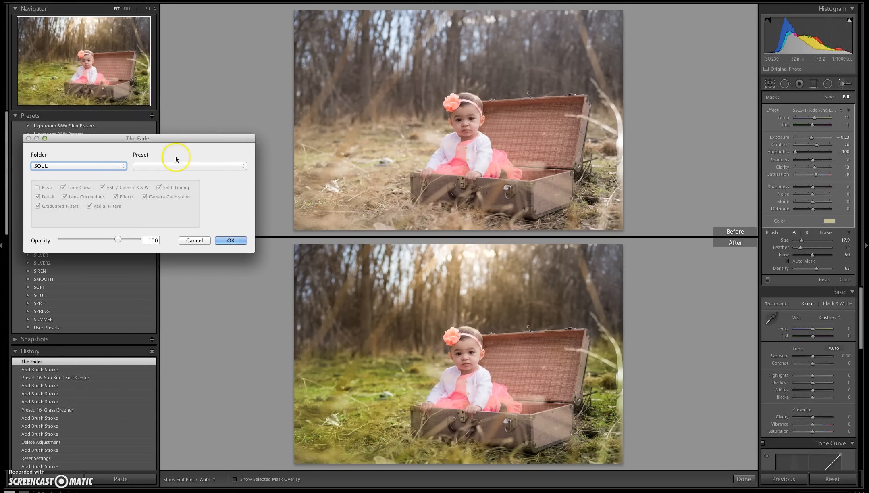
left_click(122, 167)
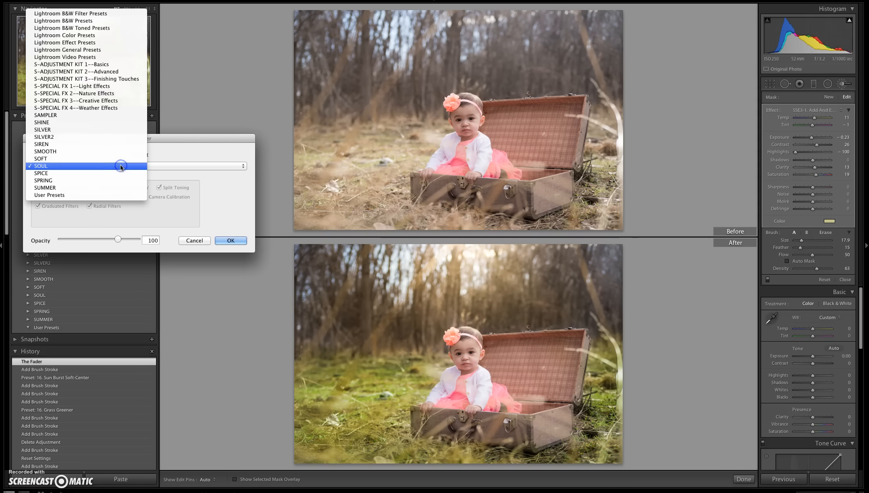
left_click(128, 89)
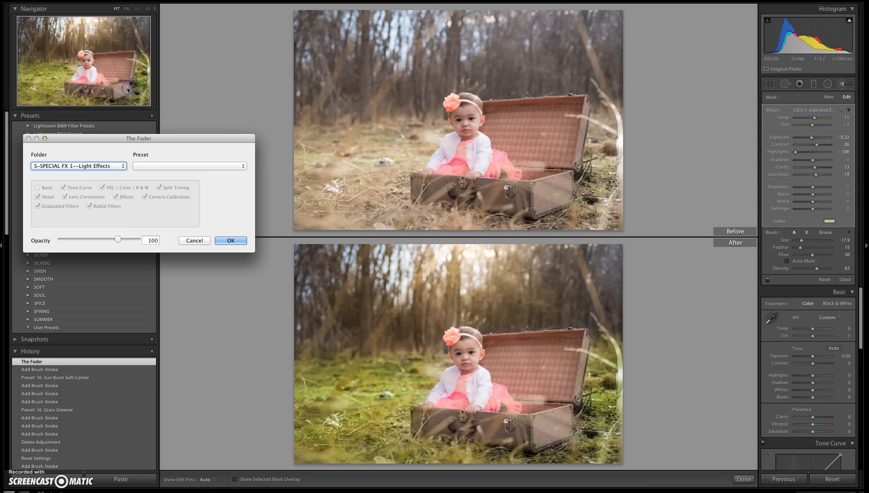
left_click(236, 166)
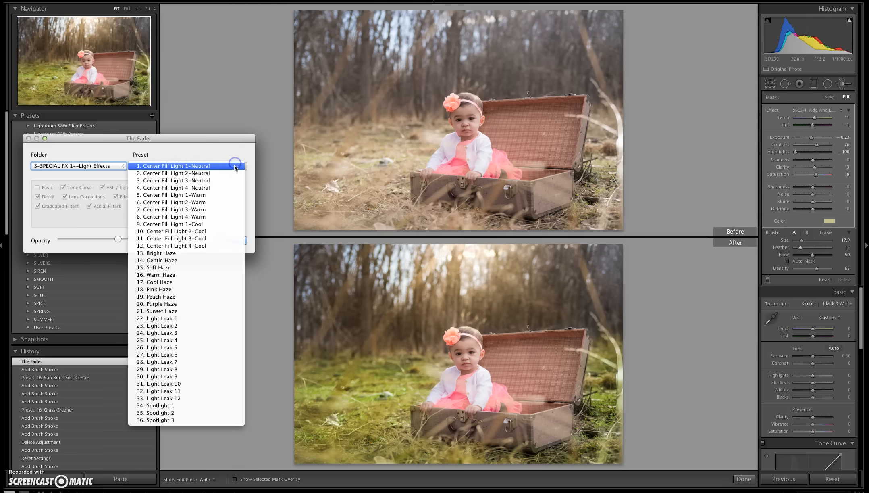
left_click(197, 413)
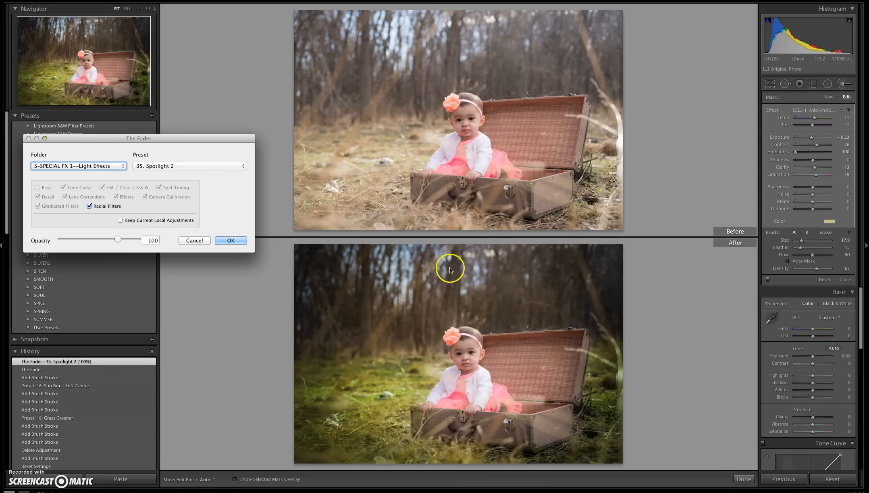
Keep the current local adjustments in The Fader and set the Spotlight 2 opacity to 123.
left_click(122, 220)
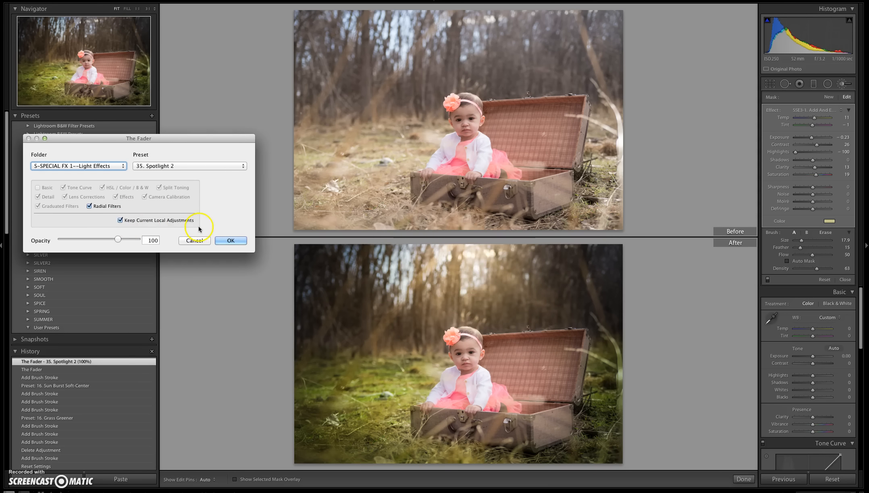
left_click_drag(117, 239, 127, 241)
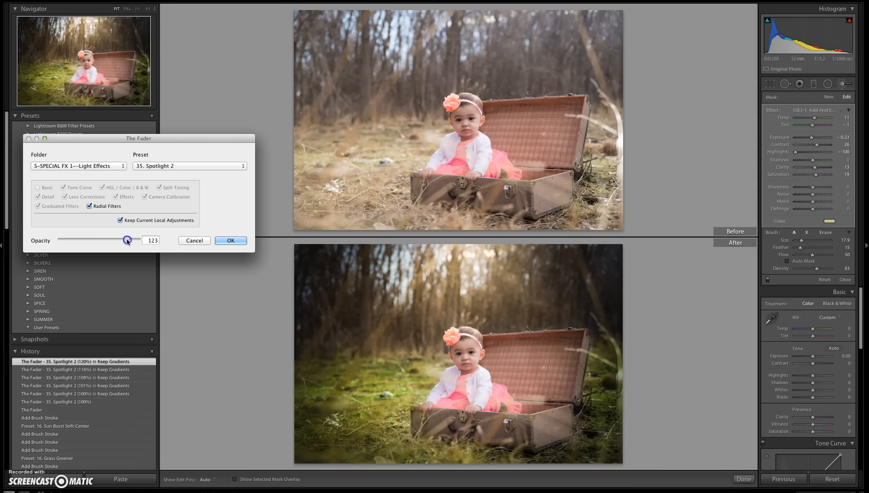
Accept the Spotlight 2 effect and add diagonal SSE1-9. Brush On White Light graduated filters over the photo's right and left sides.
left_click(237, 240)
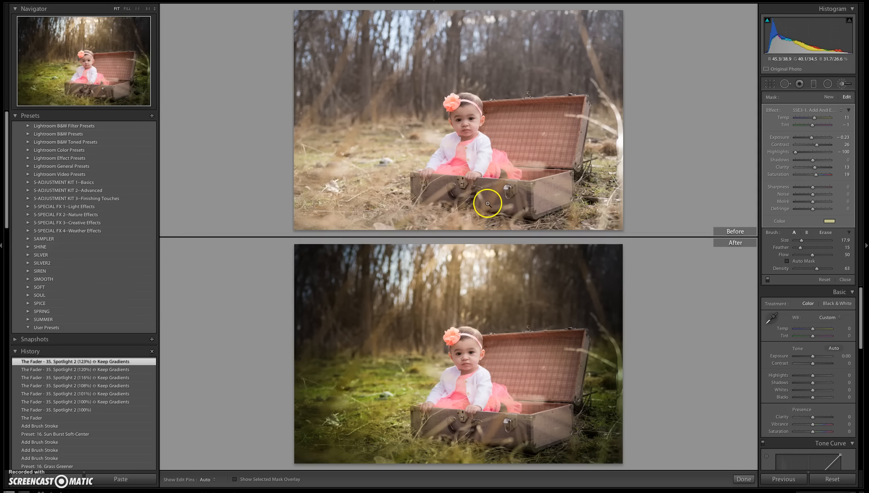
left_click(814, 83)
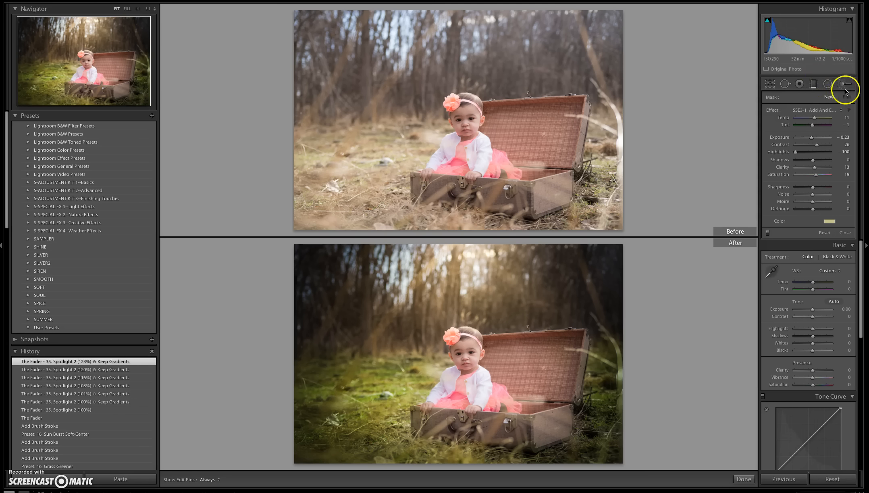
left_click(817, 110)
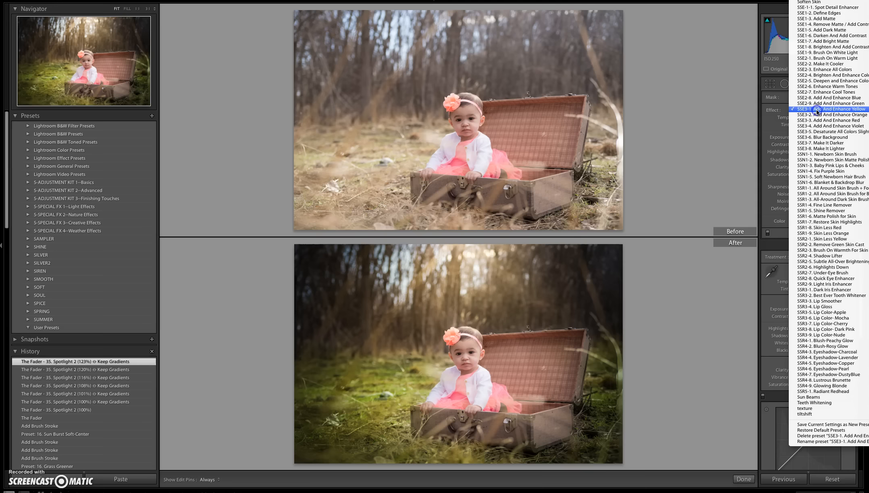
left_click(837, 53)
left_click_drag(594, 317, 508, 376)
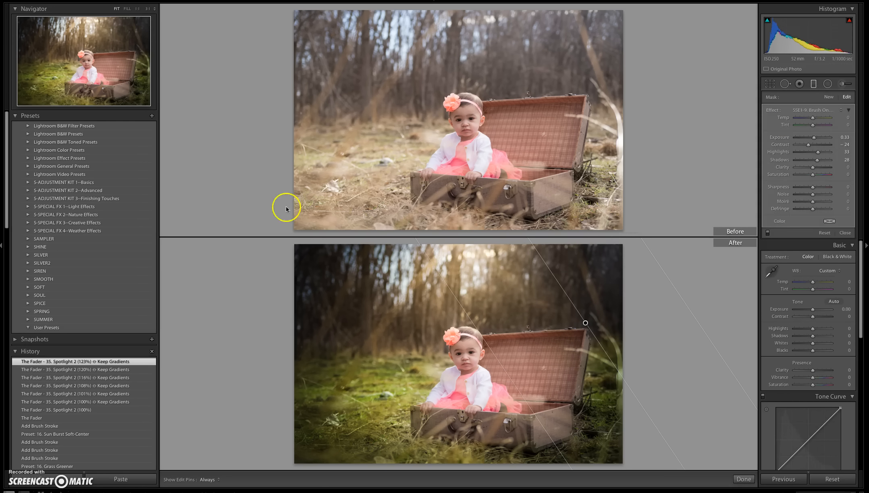
left_click_drag(279, 295, 387, 363)
mouse_move(311, 267)
left_mouse_down()
mouse_move(254, 251)
mouse_move(301, 274)
left_mouse_up()
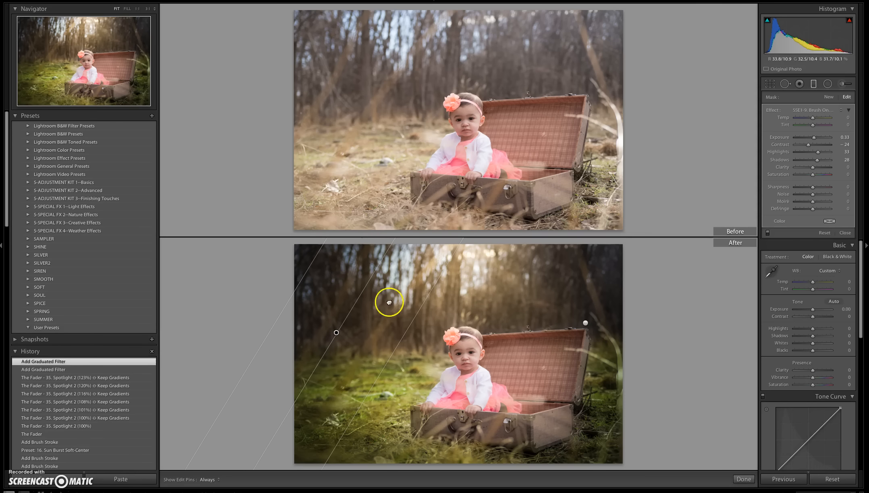
left_click(846, 233)
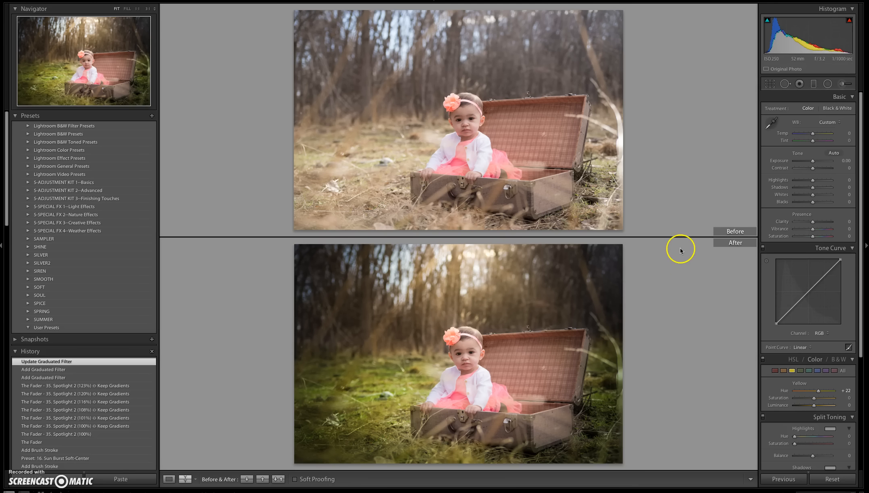
Start a brush adjustment with SSE1-2. Define Edges and paint it over the front of the suitcase and the baby's outfit.
left_click(844, 85)
left_click(822, 110)
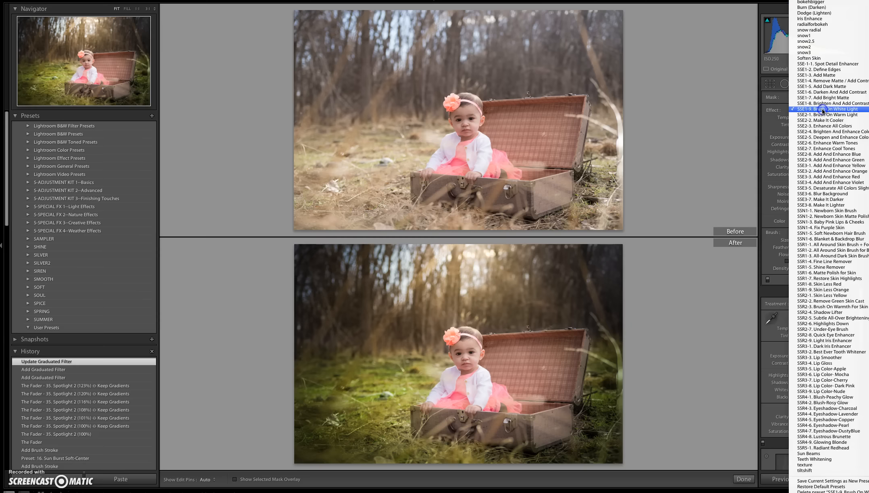
left_click(841, 69)
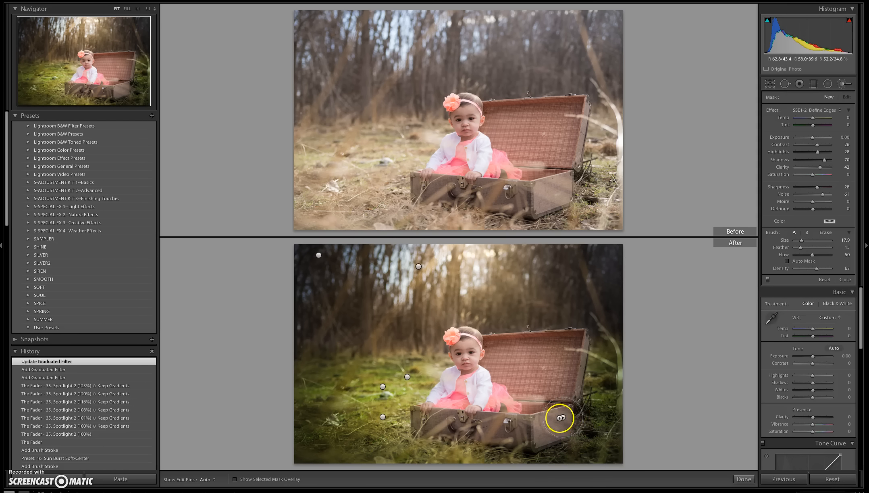
mouse_move(569, 415)
left_mouse_down()
mouse_move(510, 444)
mouse_move(580, 416)
mouse_move(567, 422)
mouse_move(563, 414)
mouse_move(574, 406)
mouse_move(552, 436)
mouse_move(525, 440)
left_mouse_up()
mouse_move(471, 431)
left_mouse_down()
mouse_move(503, 428)
mouse_move(429, 431)
mouse_move(441, 415)
mouse_move(568, 408)
mouse_move(574, 383)
mouse_move(565, 365)
mouse_move(581, 377)
mouse_move(567, 341)
mouse_move(530, 332)
mouse_move(546, 329)
mouse_move(501, 326)
mouse_move(546, 370)
mouse_move(545, 383)
mouse_move(551, 375)
mouse_move(558, 421)
mouse_move(556, 395)
mouse_move(567, 418)
mouse_move(559, 386)
mouse_move(531, 367)
mouse_move(523, 344)
mouse_move(486, 356)
mouse_move(457, 345)
mouse_move(469, 355)
mouse_move(456, 340)
mouse_move(450, 358)
mouse_move(469, 356)
mouse_move(457, 390)
left_mouse_up()
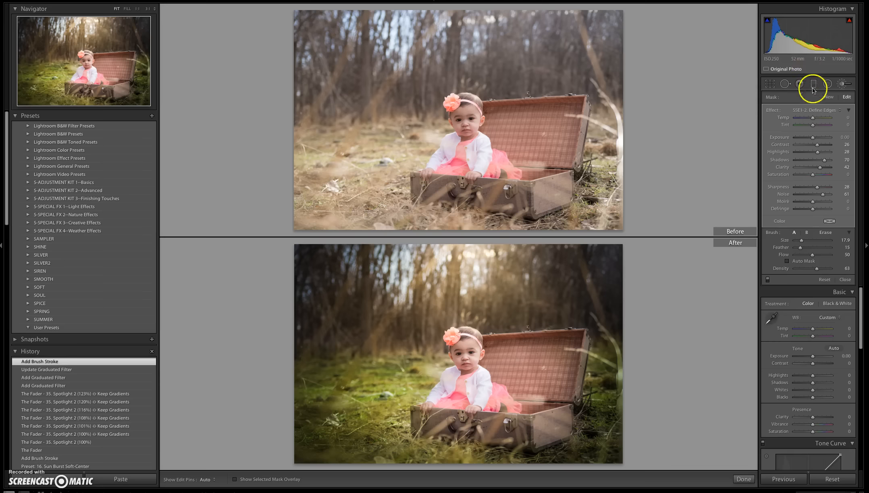
Create a new brush adjustment with SSE-1-1. Spot Detail Enhancer and paint it over the suitcase's lid, edges and front.
left_click(827, 97)
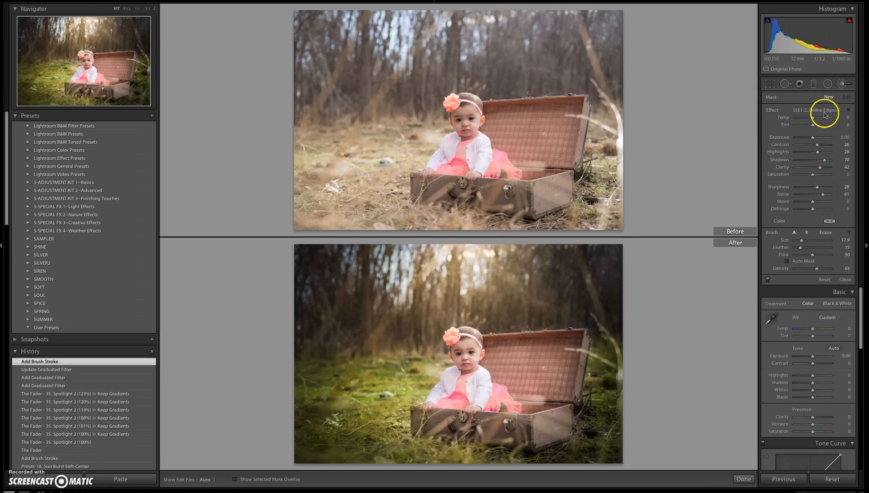
left_click(824, 110)
left_click(823, 103)
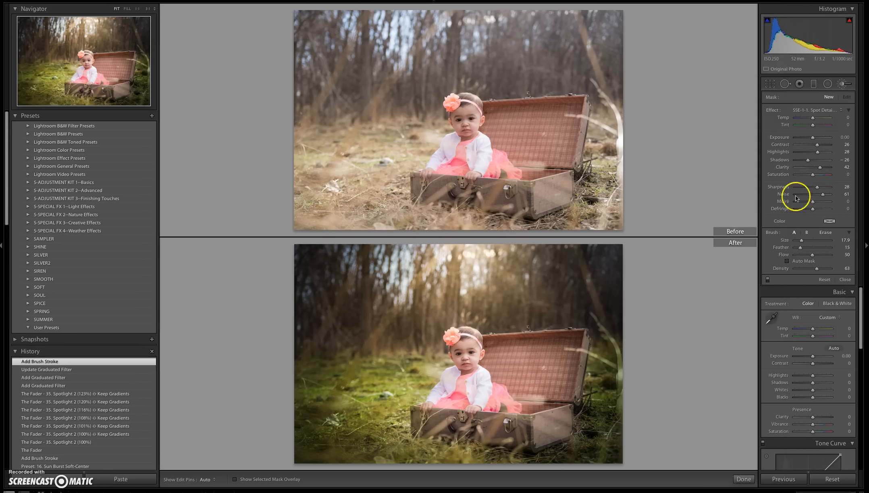
mouse_move(536, 436)
left_mouse_down()
mouse_move(530, 420)
mouse_move(539, 411)
mouse_move(536, 420)
mouse_move(554, 416)
mouse_move(544, 427)
mouse_move(609, 416)
mouse_move(589, 427)
mouse_move(565, 409)
left_mouse_up()
mouse_move(580, 335)
left_mouse_down()
mouse_move(539, 333)
mouse_move(545, 326)
mouse_move(486, 336)
mouse_move(500, 330)
mouse_move(508, 351)
mouse_move(546, 385)
mouse_move(520, 369)
mouse_move(546, 405)
mouse_move(563, 395)
mouse_move(568, 454)
mouse_move(494, 463)
mouse_move(469, 434)
left_mouse_up()
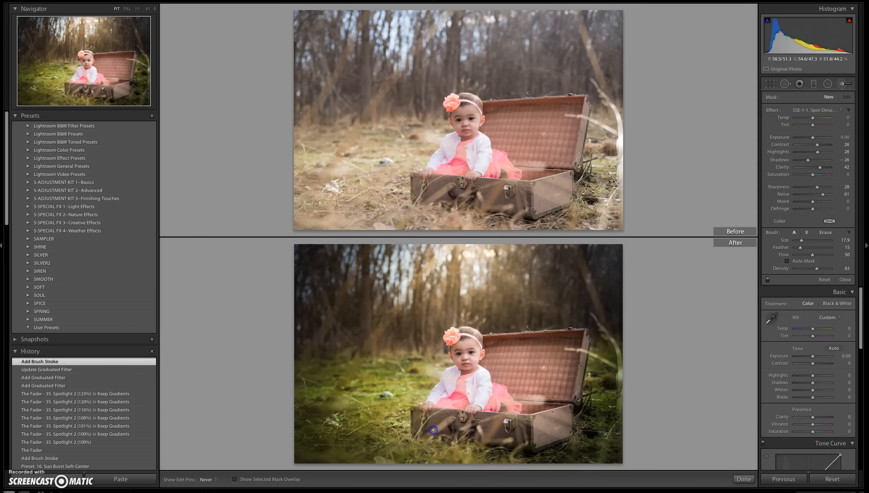
left_click_drag(420, 421, 423, 420)
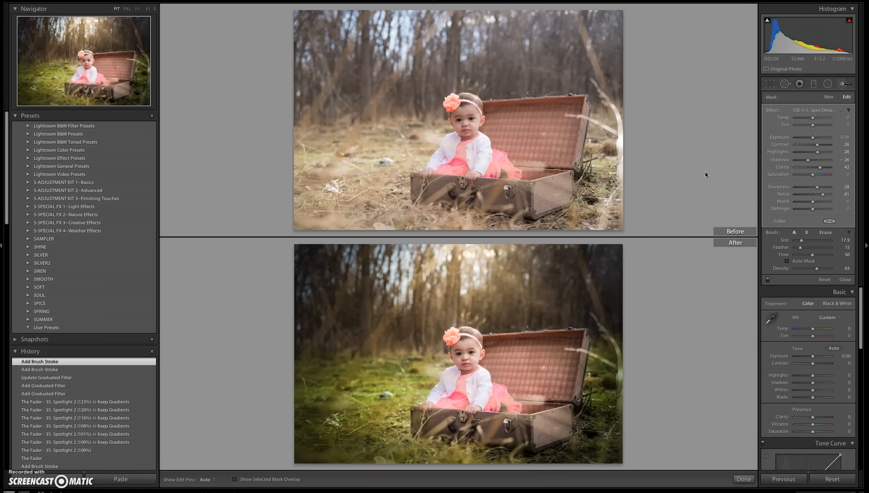
left_click(845, 279)
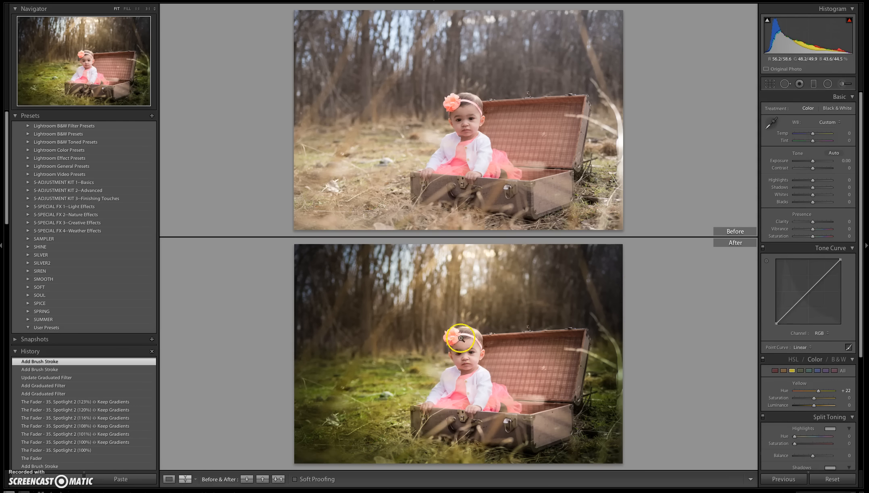
Brush SSR2-4. Shadow Lifter over the baby's face and finish the adjustment.
left_click(460, 354)
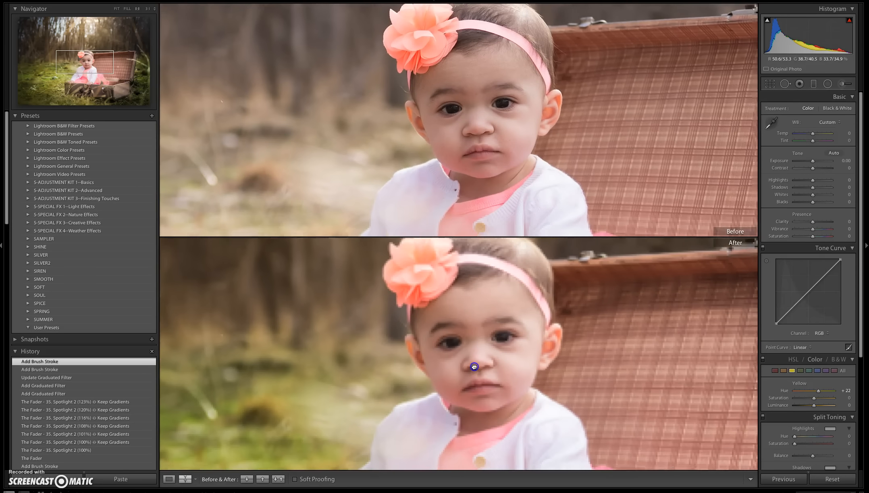
left_click_drag(490, 336, 491, 367)
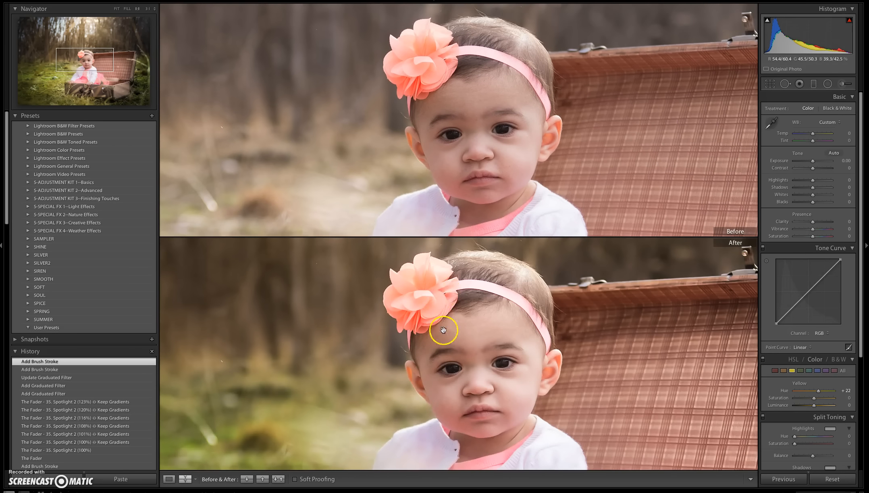
left_click(846, 82)
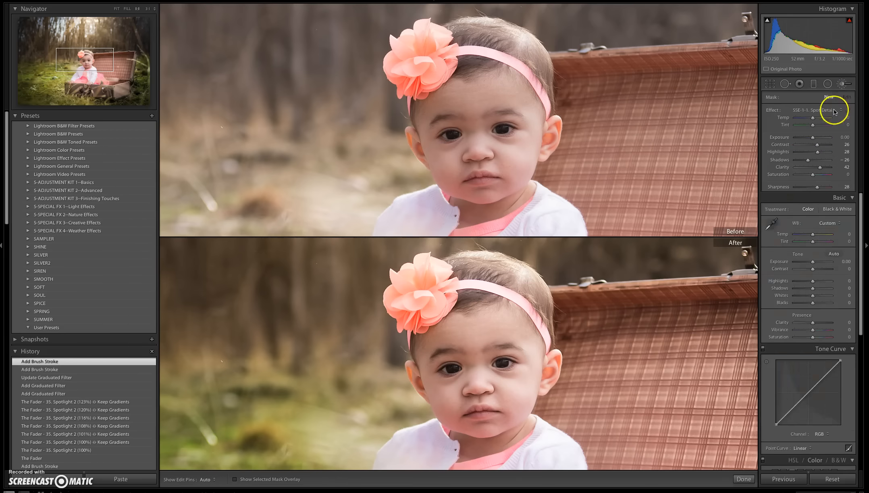
left_click(833, 110)
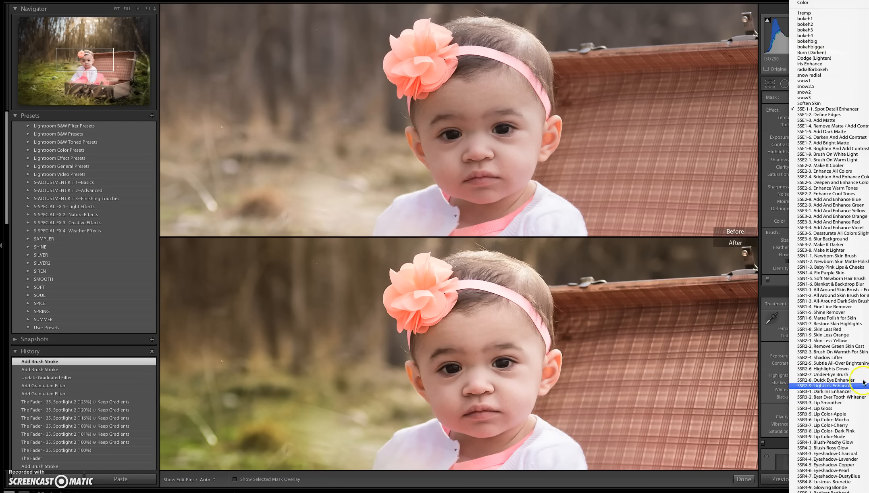
left_click(862, 358)
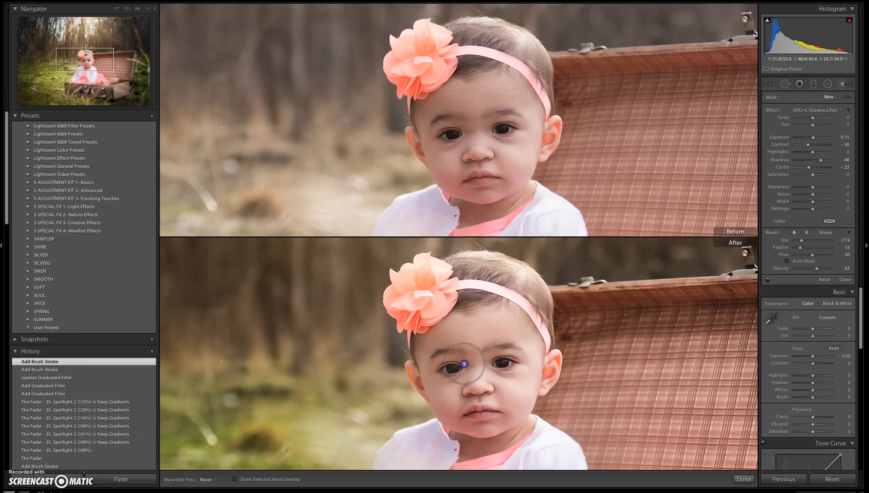
mouse_move(456, 386)
left_mouse_down()
mouse_move(456, 410)
mouse_move(496, 415)
mouse_move(473, 423)
mouse_move(484, 405)
mouse_move(469, 395)
mouse_move(478, 387)
mouse_move(455, 403)
mouse_move(524, 447)
mouse_move(464, 448)
mouse_move(478, 444)
mouse_move(439, 467)
mouse_move(463, 421)
mouse_move(462, 401)
mouse_move(434, 375)
mouse_move(429, 350)
mouse_move(448, 323)
mouse_move(425, 338)
mouse_move(462, 315)
mouse_move(453, 325)
mouse_move(470, 331)
mouse_move(447, 350)
mouse_move(419, 353)
mouse_move(428, 396)
mouse_move(433, 388)
mouse_move(459, 404)
mouse_move(467, 390)
mouse_move(491, 396)
left_mouse_up()
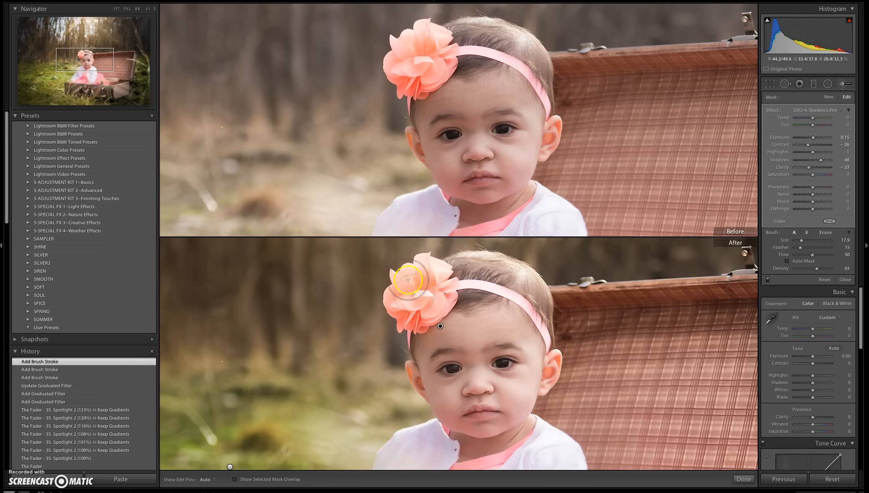
left_click(743, 479)
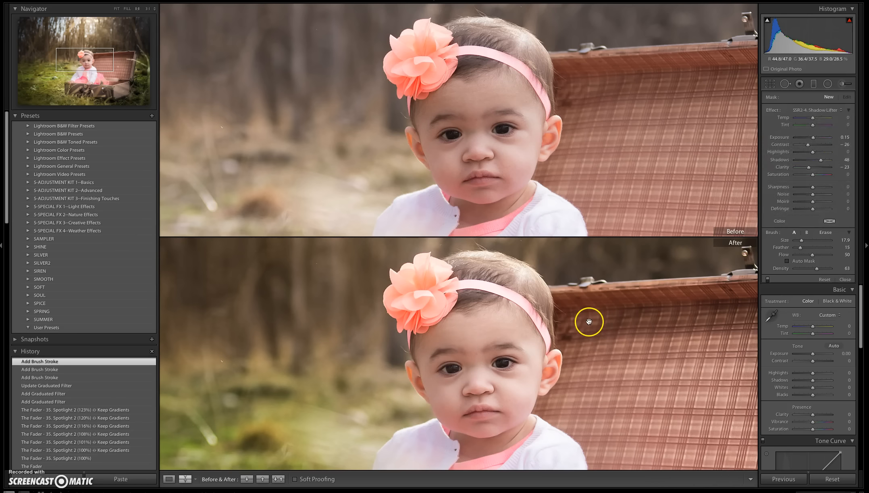
Undo the Shadow Lifter brush stroke to compare the whole portrait without it.
left_click(625, 337)
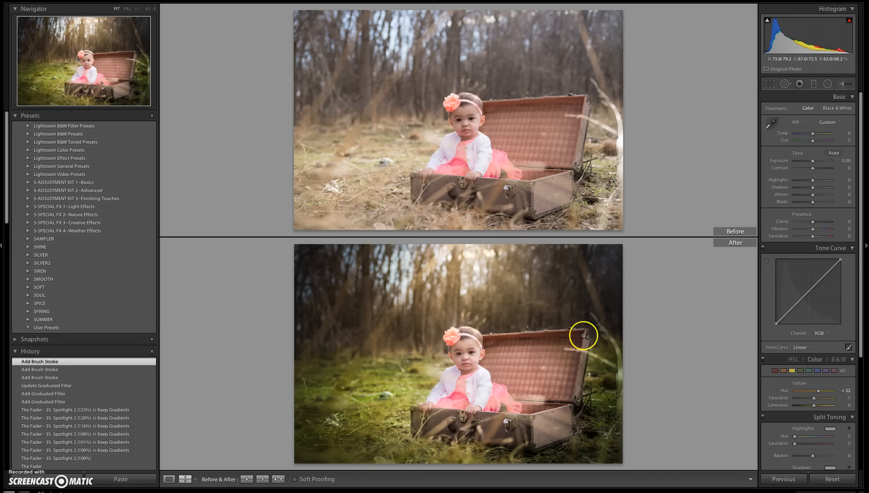
key("ctrl+z")
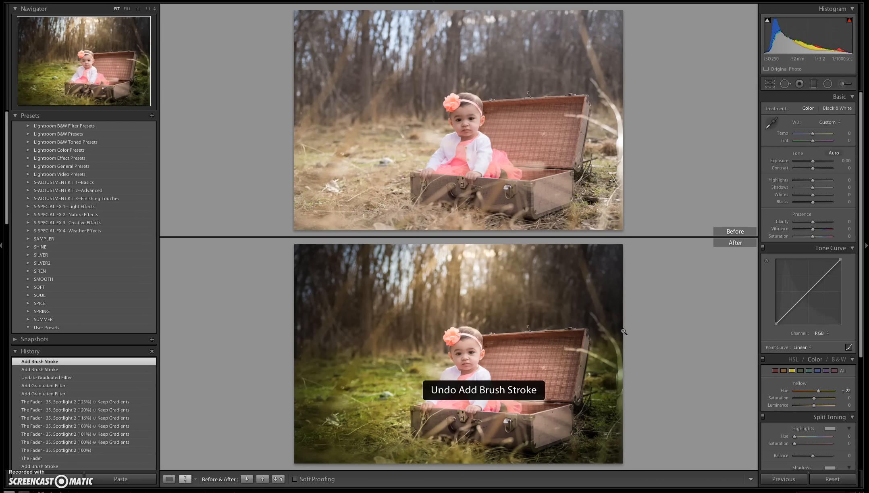
Start a brush adjustment with SSR2-8. Quick Eye Enhancer and dab it on both of the baby's eyes.
left_click(466, 128)
left_click(846, 84)
left_click(811, 110)
left_click(811, 258)
left_click(440, 329)
left_click(491, 324)
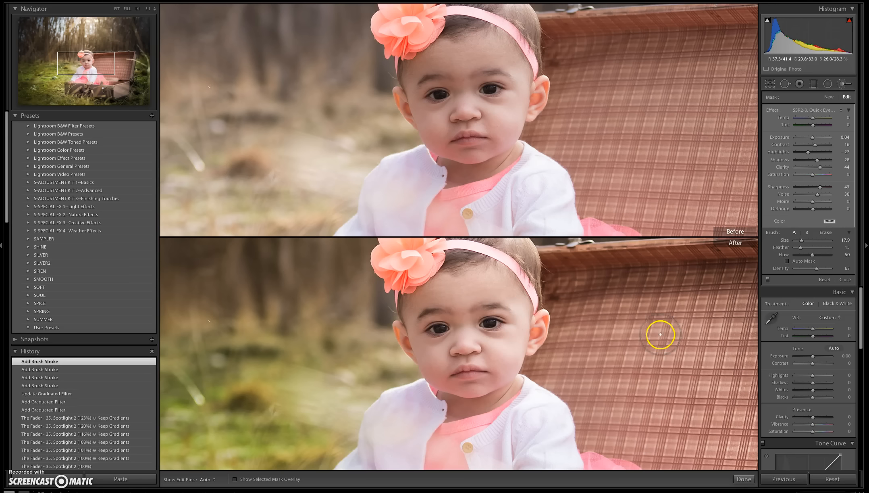
Create a new brush adjustment with SSR3-1. Dark Iris Enhancer, reduce the brush size to 5.8 and paint both irises.
left_click(828, 97)
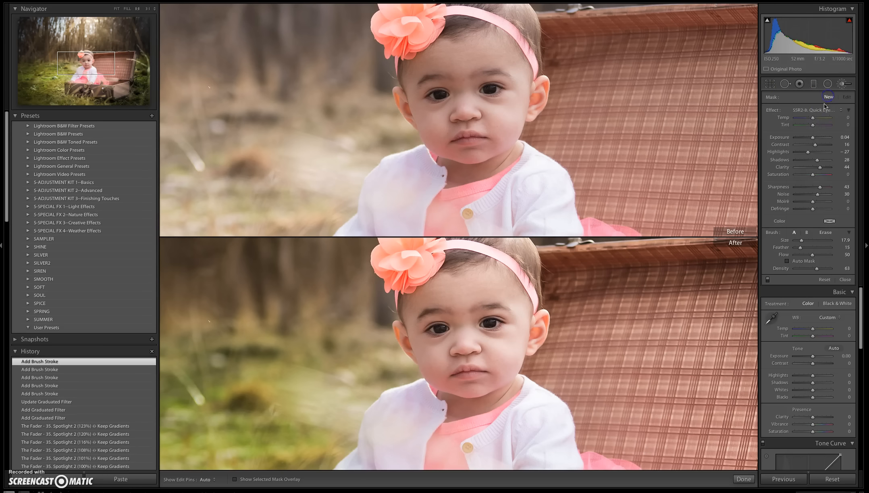
left_click(827, 108)
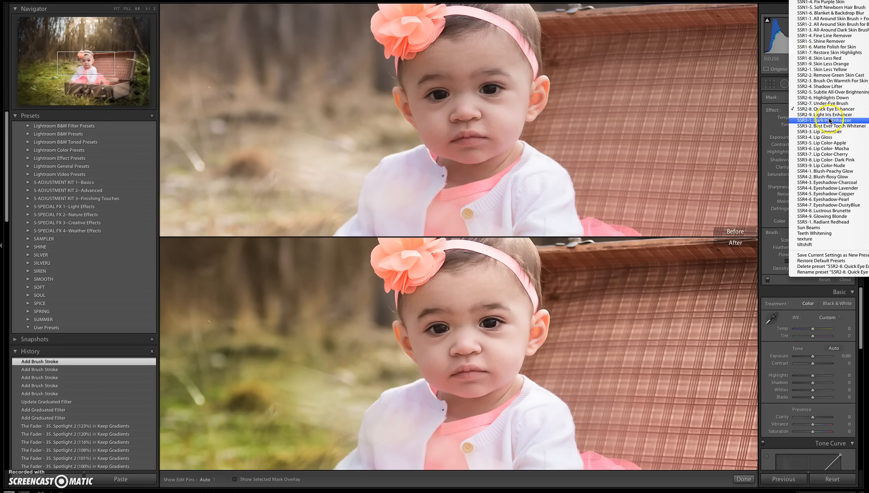
left_click(825, 120)
left_click_drag(801, 240, 796, 241)
left_click_drag(434, 330, 445, 329)
key("h")
mouse_move(486, 324)
left_mouse_down()
mouse_move(503, 324)
mouse_move(479, 327)
left_mouse_up()
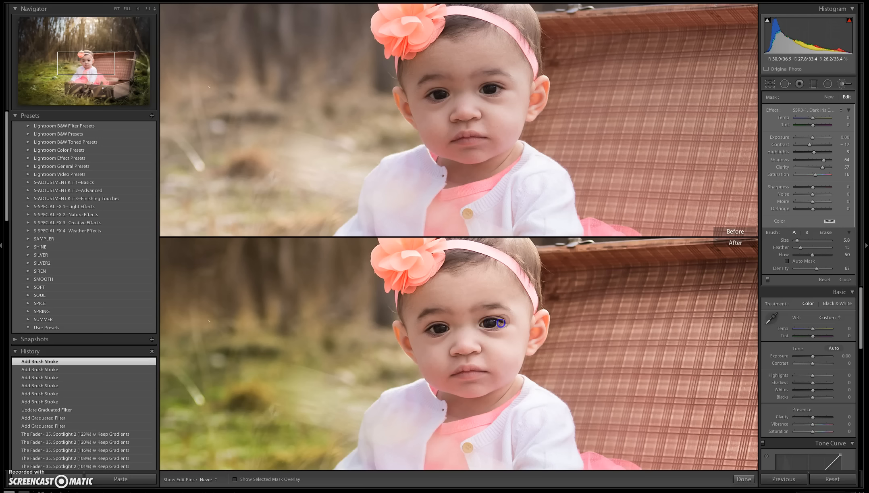
key("h")
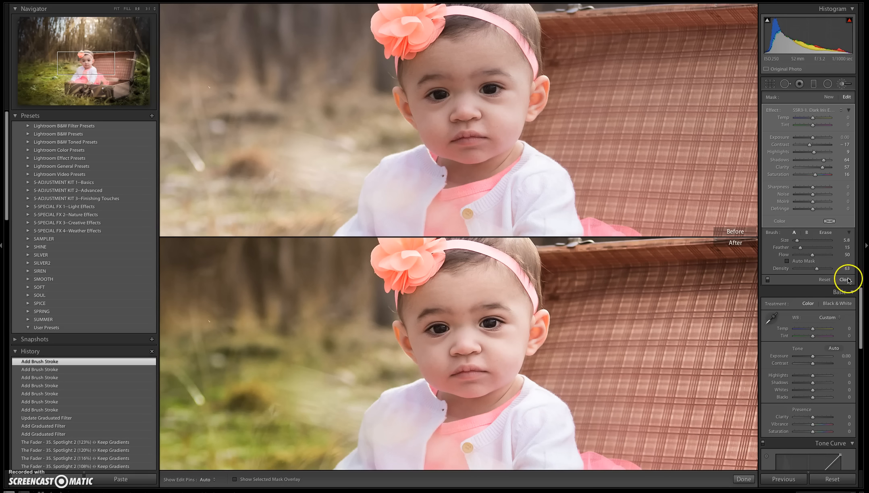
Create a new brush adjustment with SSN1-3. Baby Pink Lips & Cheeks, paint the baby's cheeks and lips, and close the brush.
left_click(828, 97)
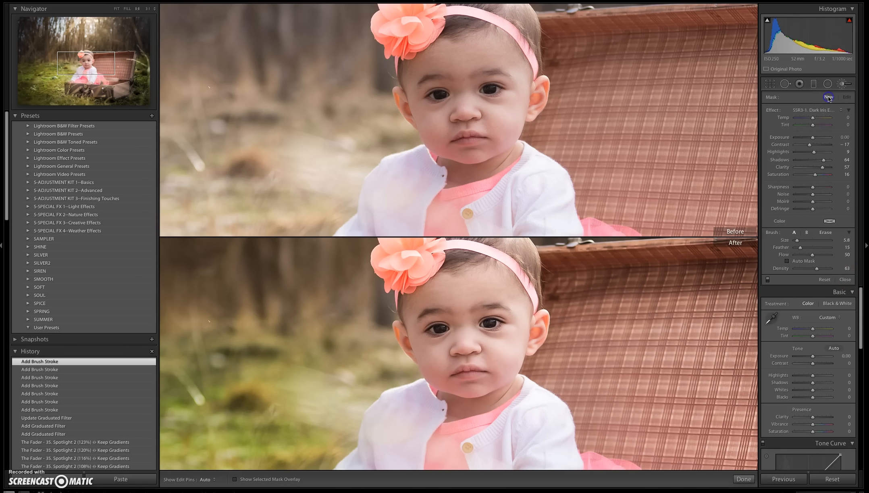
left_click(816, 110)
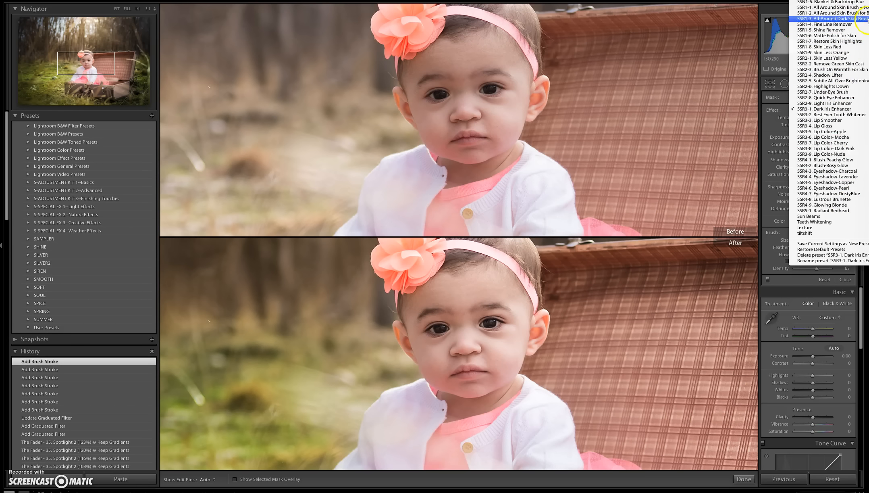
scroll(859, 96, "up", 2)
left_click(851, 19)
key("h")
left_click_drag(426, 351, 437, 354)
mouse_move(503, 351)
left_mouse_down()
mouse_move(508, 357)
mouse_move(525, 340)
mouse_move(509, 343)
left_mouse_up()
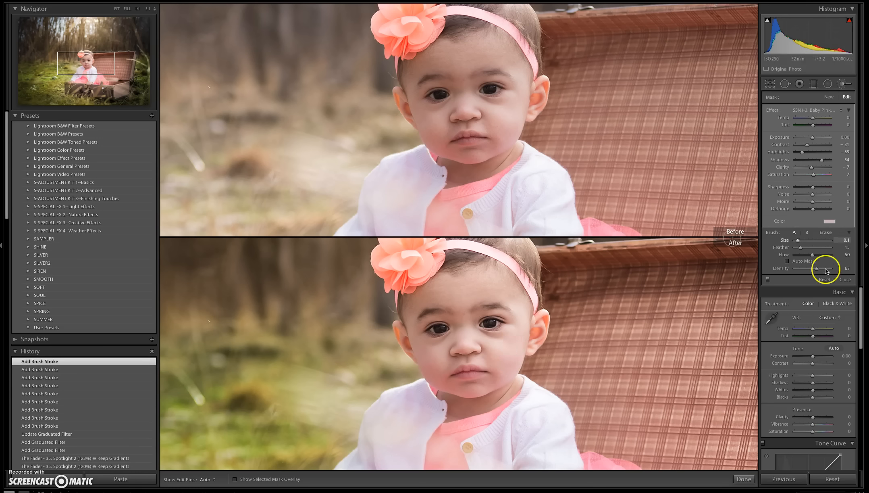
left_click(845, 279)
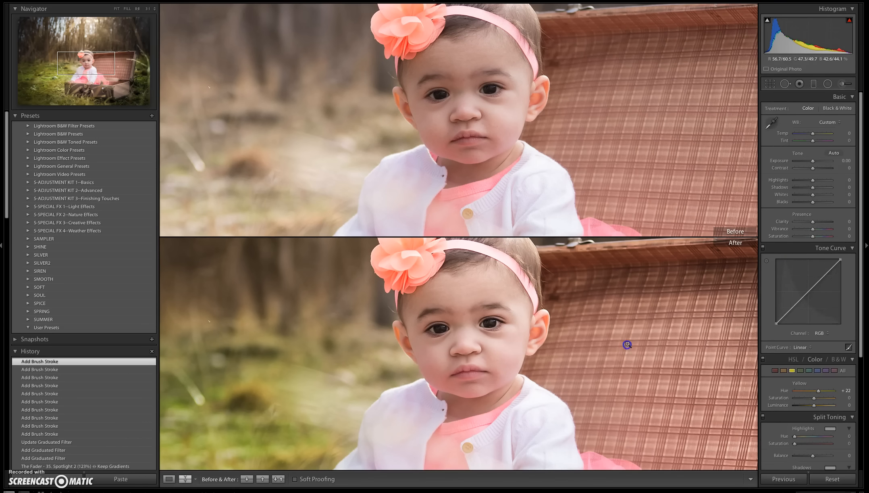
Start a brush adjustment with SSR4-2. Blush-Rosy Glow and paint it over the coral dress and the headband flower.
left_click(642, 251)
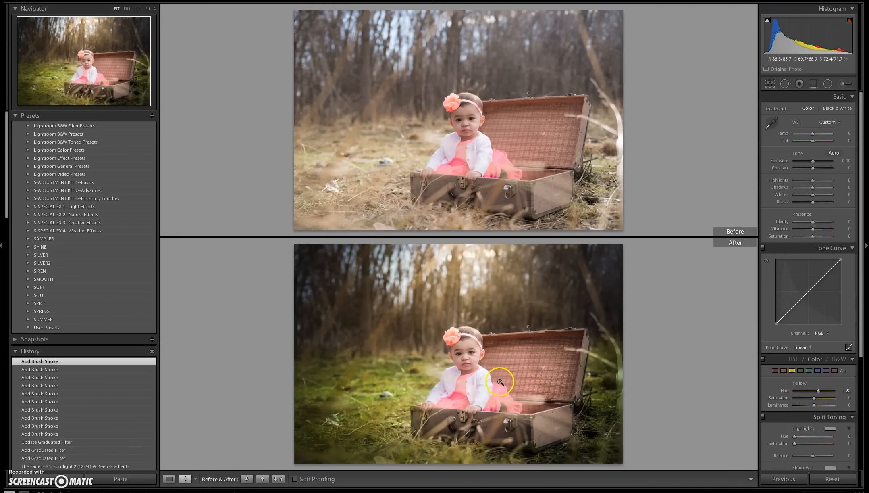
left_click(842, 83)
left_click(822, 110)
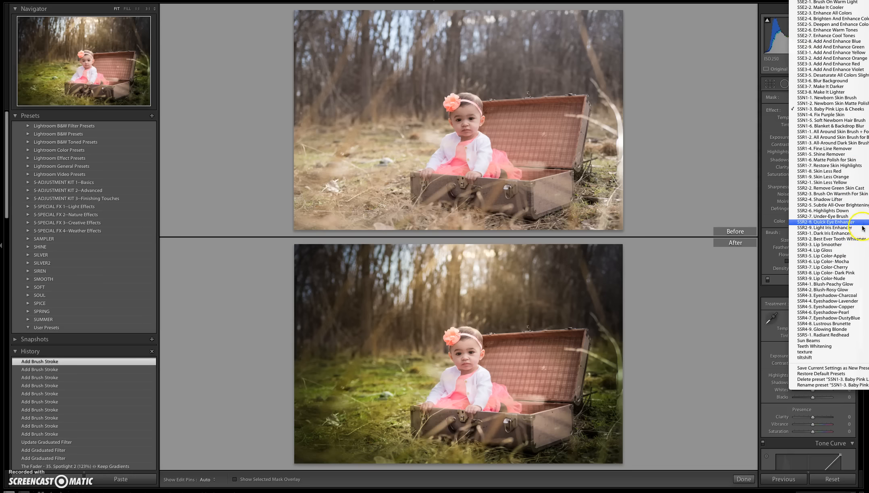
left_click(846, 290)
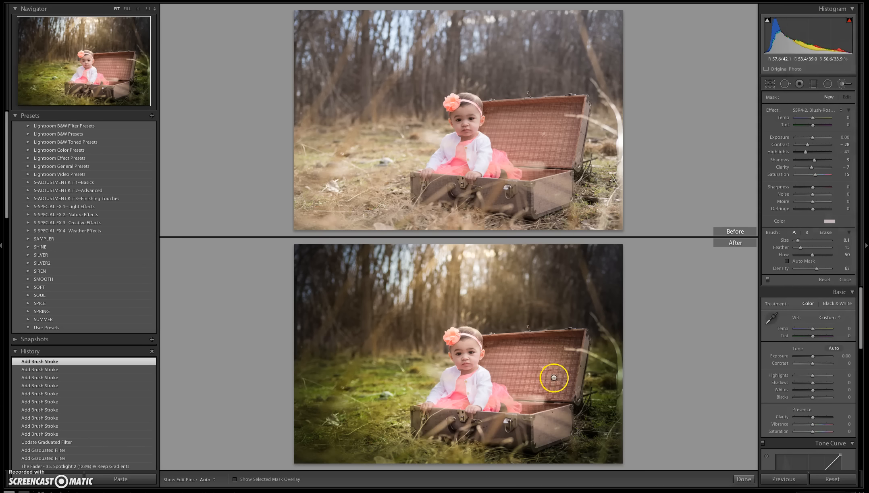
key("h")
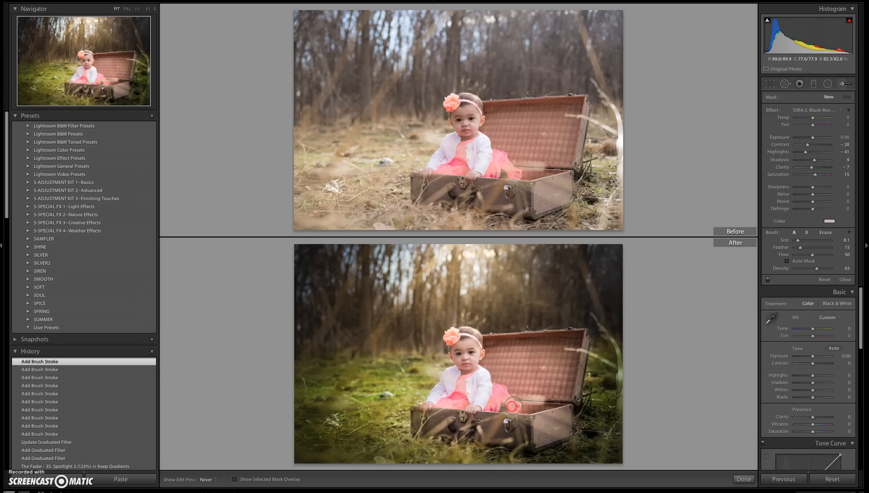
left_click(469, 397)
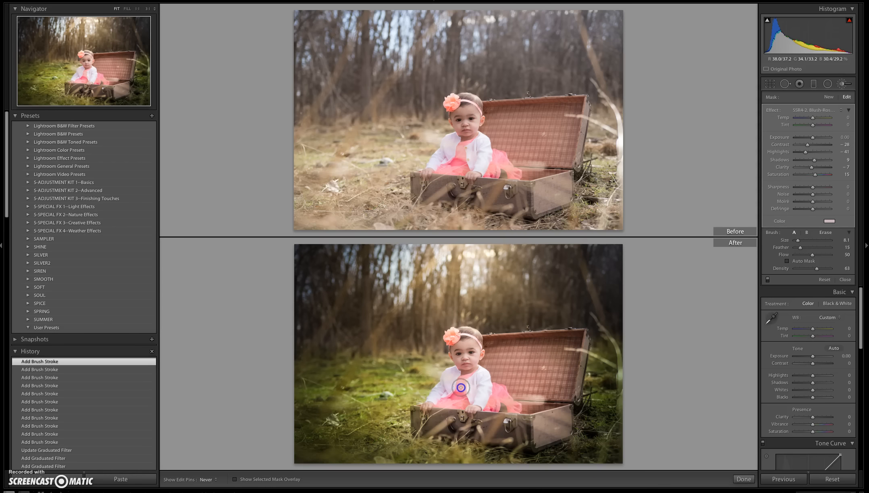
left_click(464, 423)
left_click(507, 390)
left_click(465, 336)
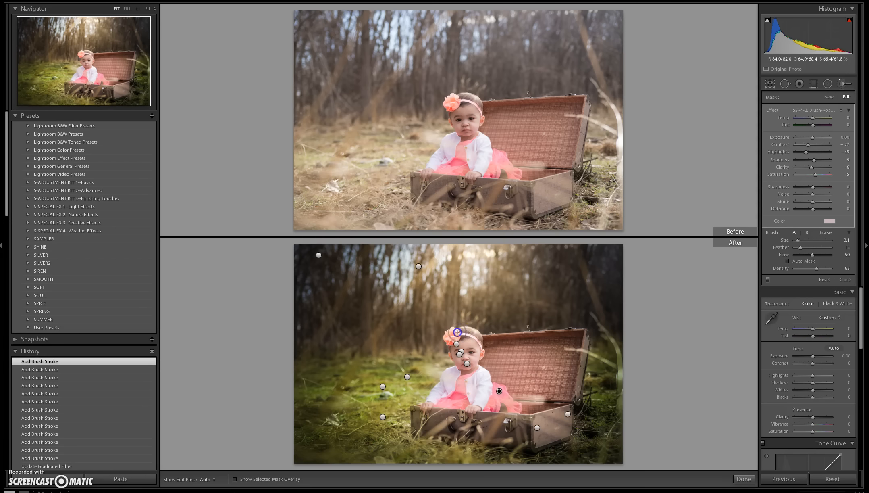